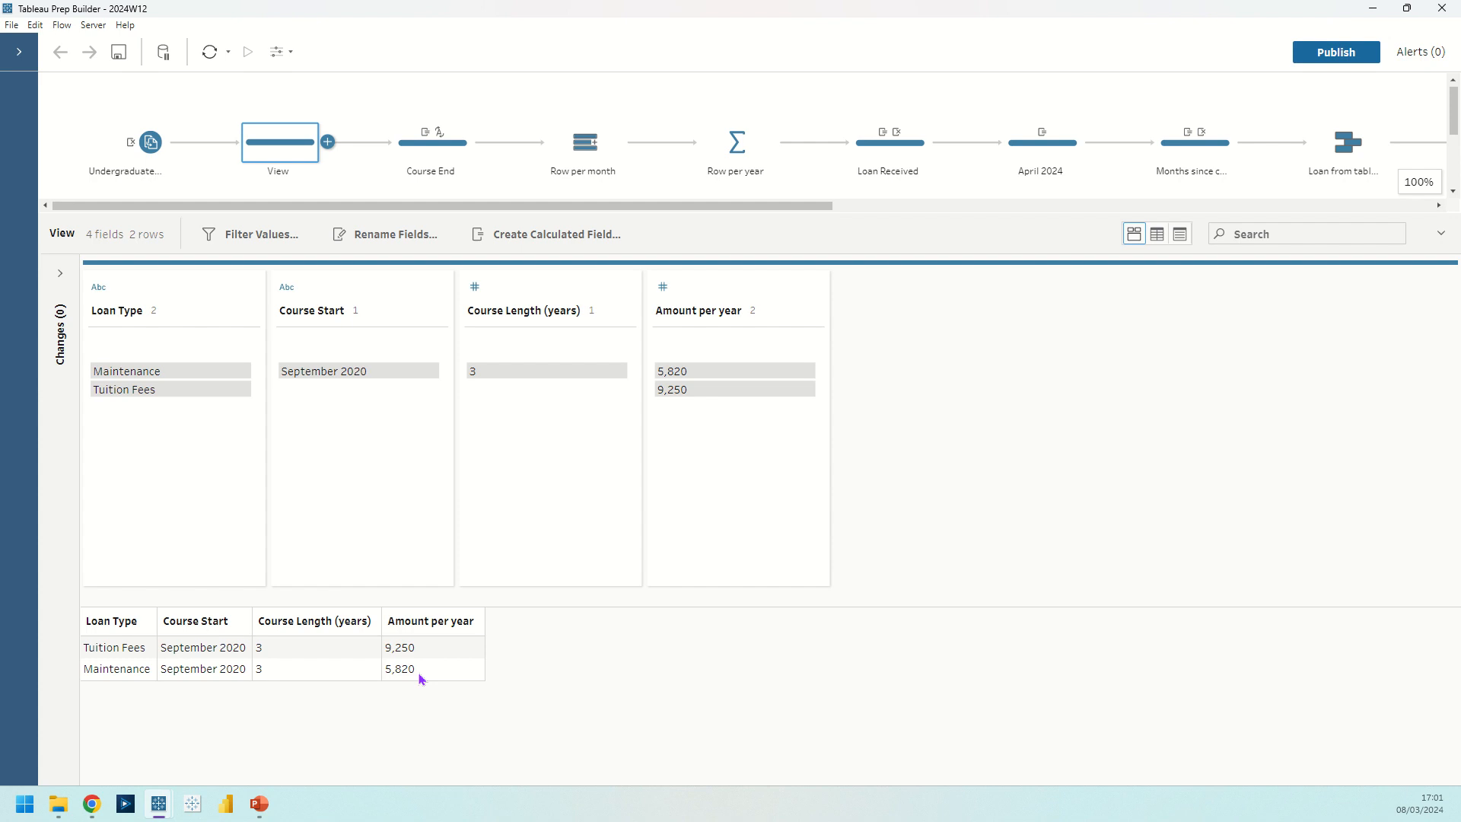
- Open the Course End step and review the formula of its Course End calculated field
mouse_move(317, 382)
left_click(428, 165)
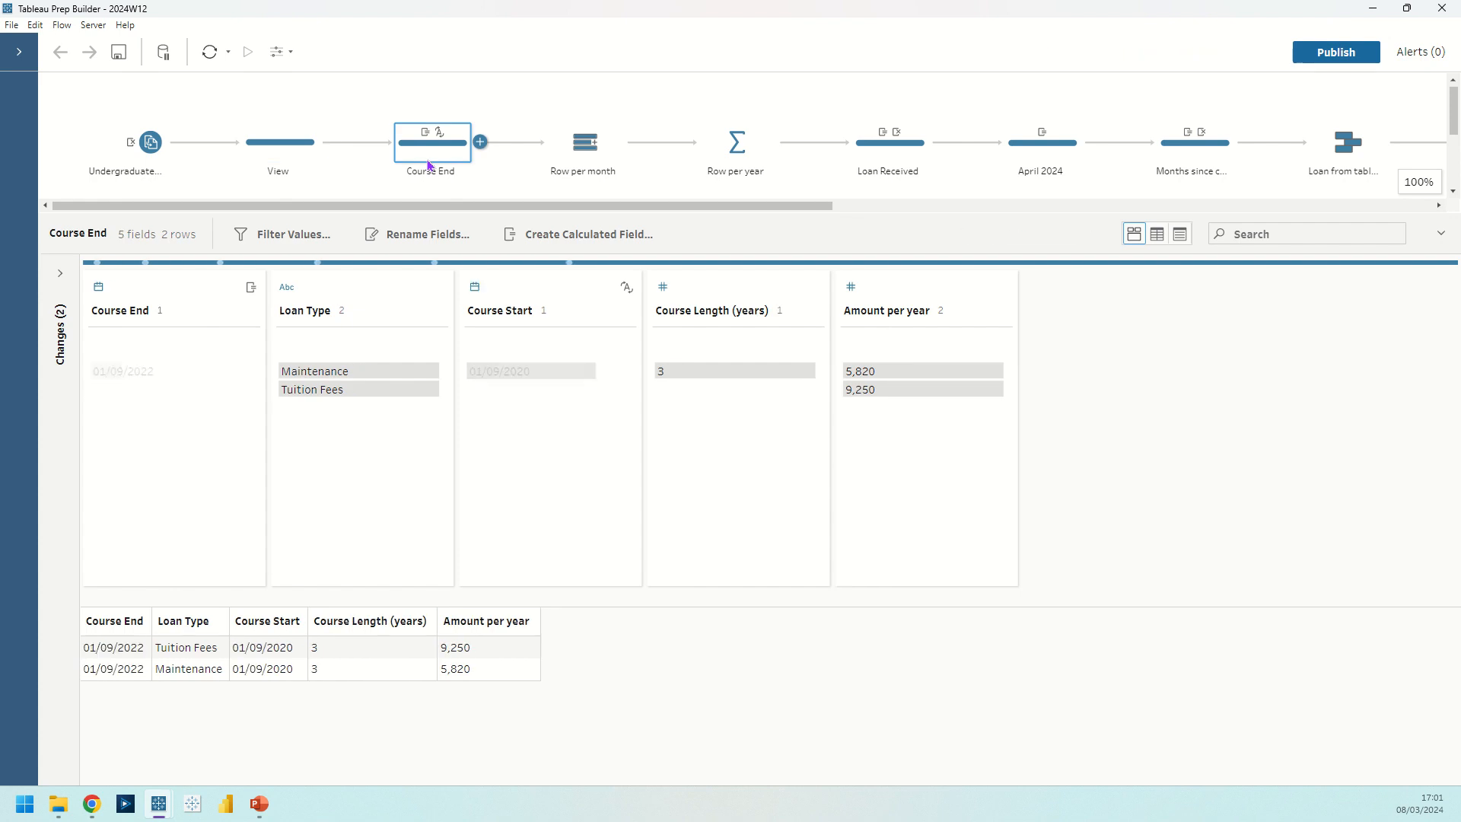
left_click(57, 275)
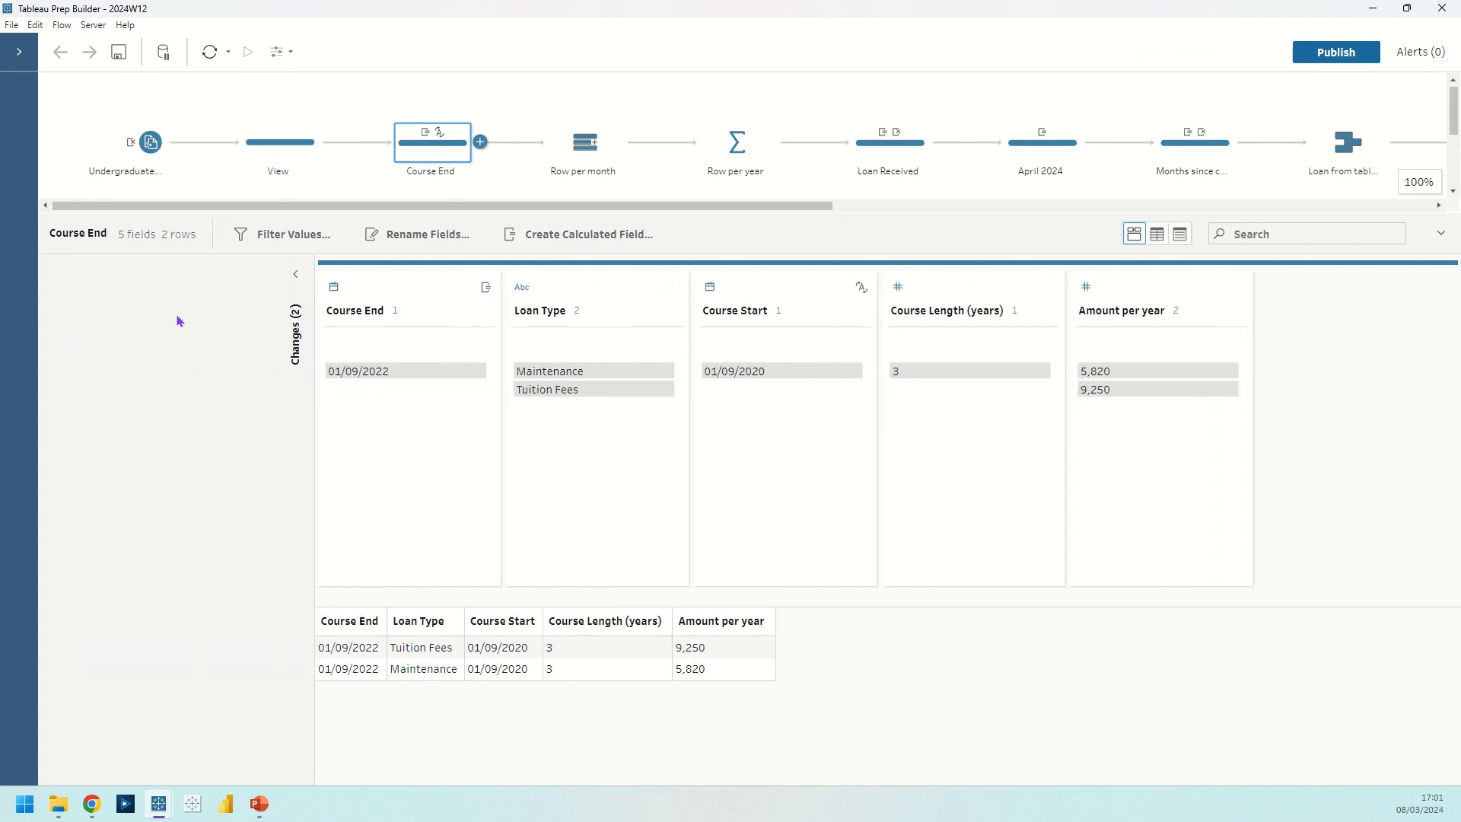
left_click(283, 374)
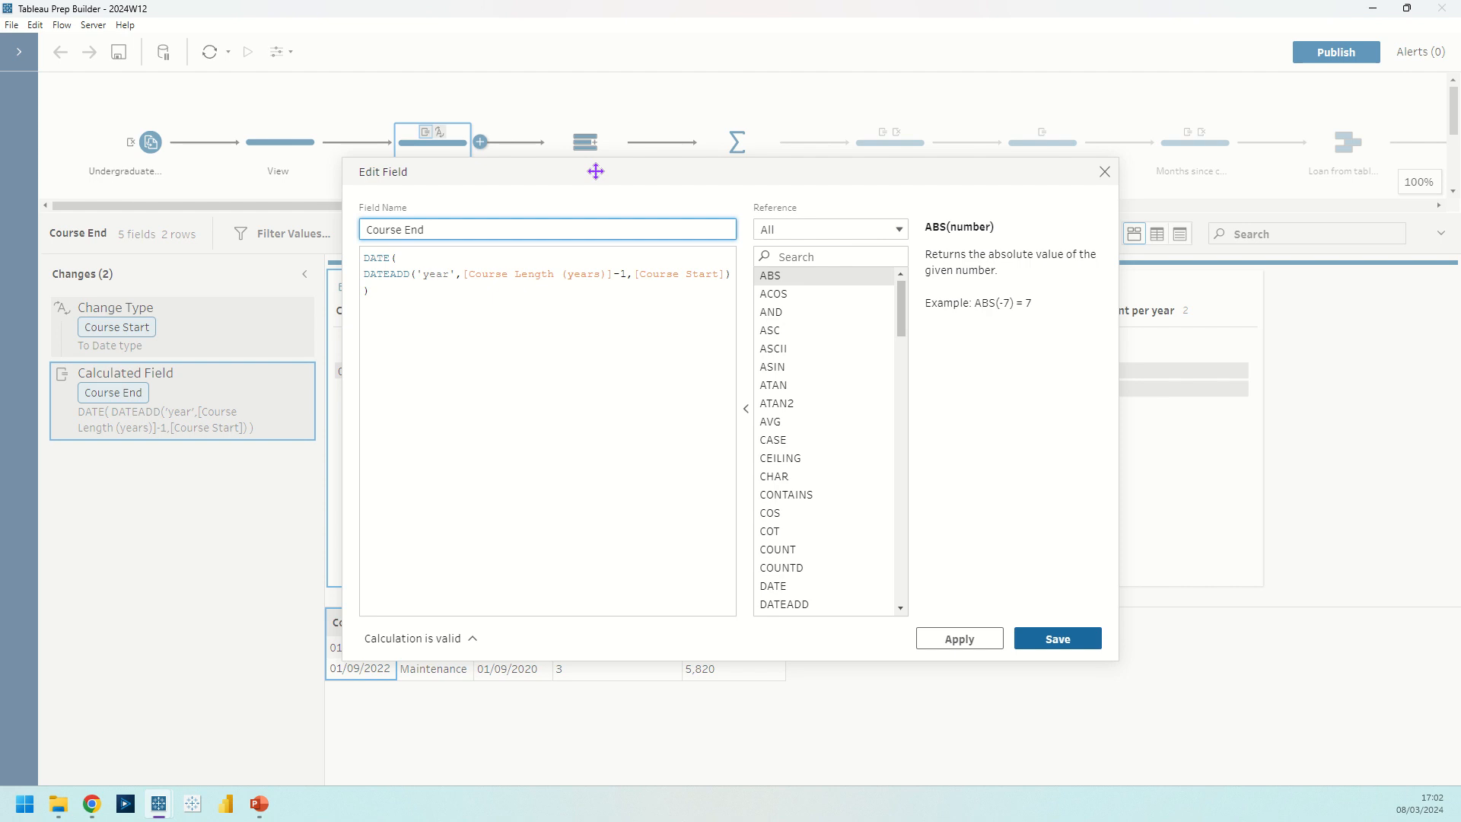
left_click(1051, 641)
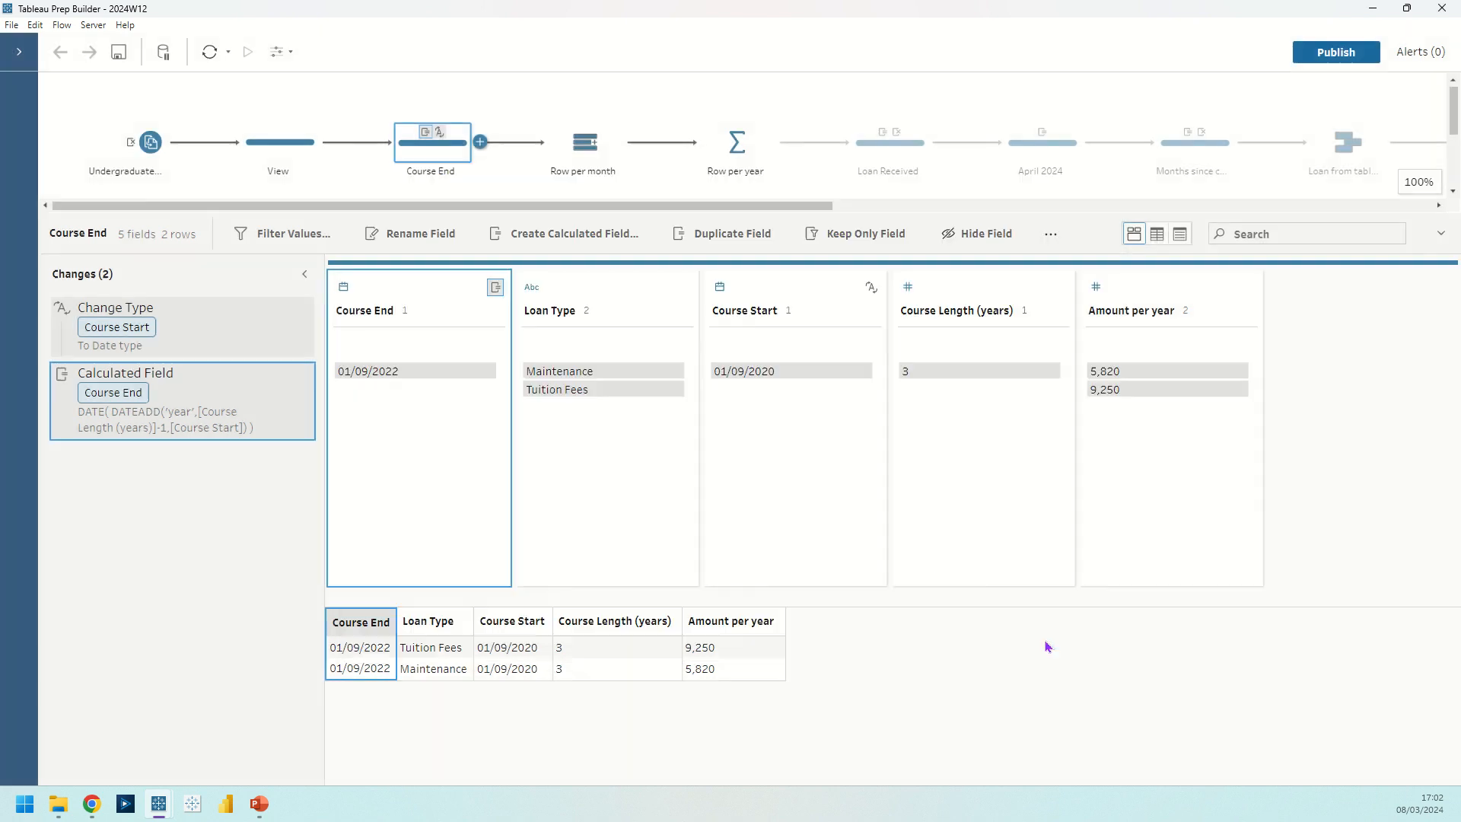
- Review the Row per month step's new-row settings, including the value increment and its available date units
left_click(584, 154)
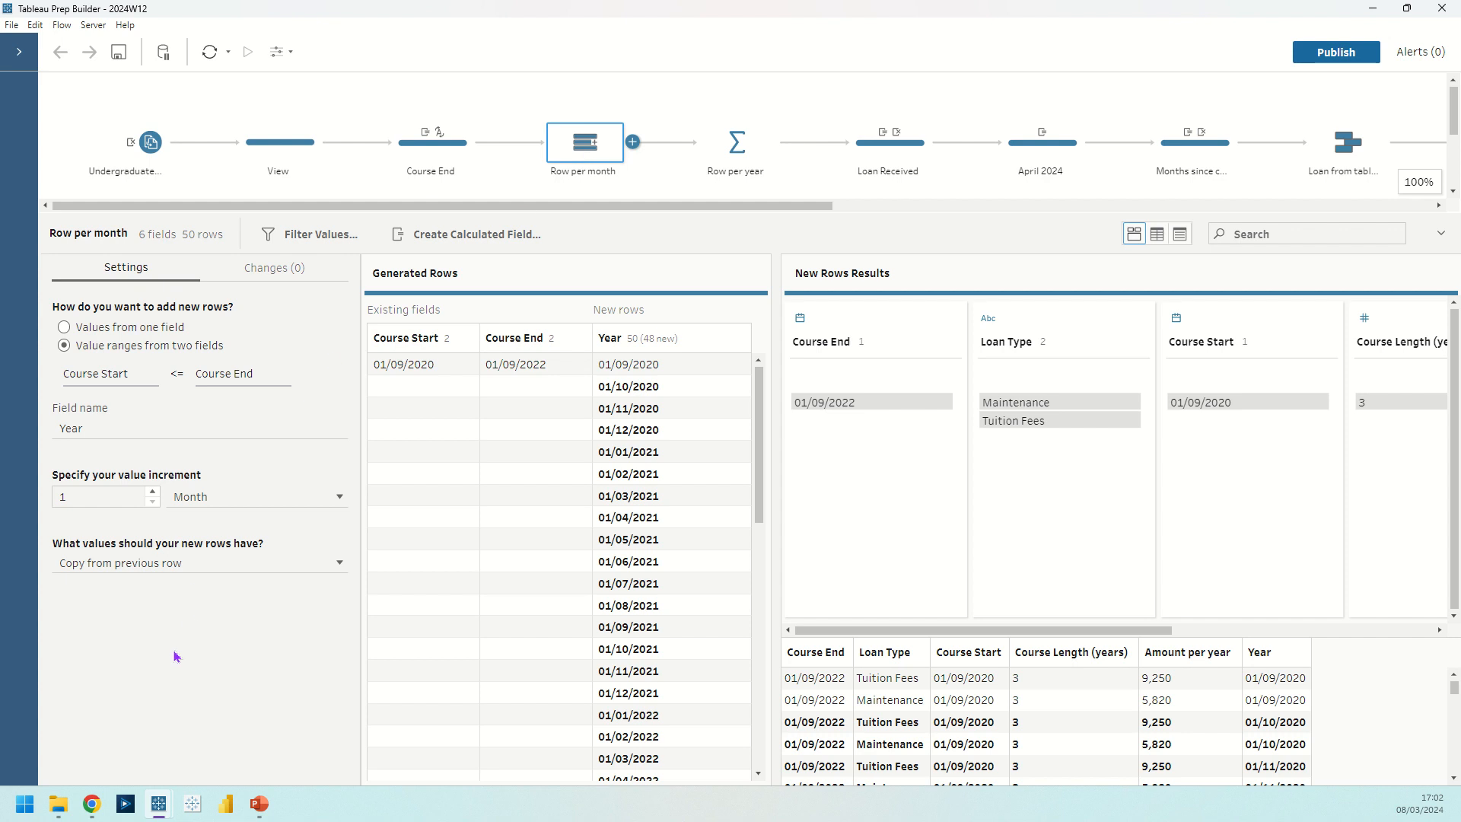
left_click(141, 491)
double_click(129, 495)
left_click(190, 500)
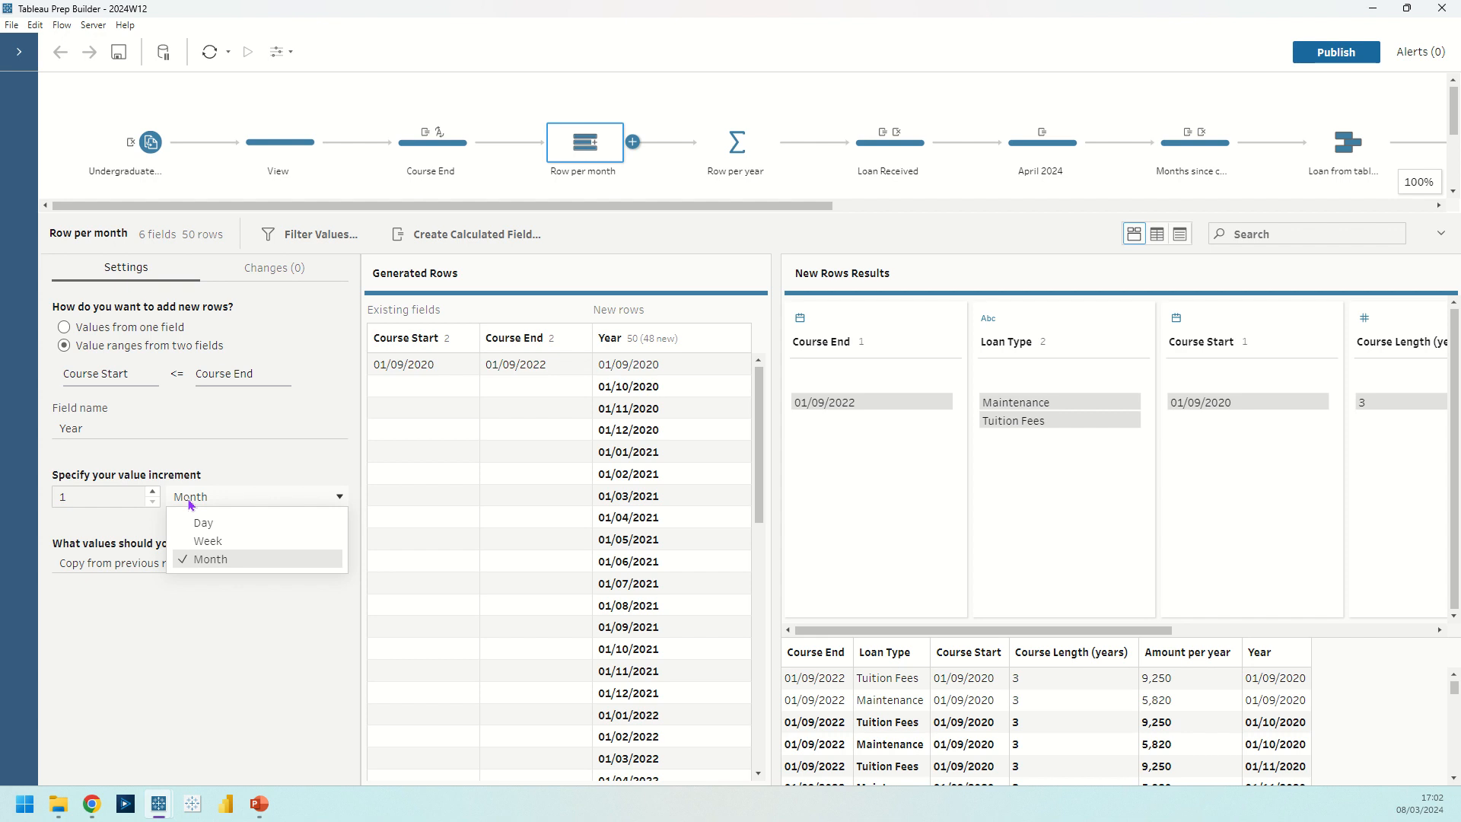
left_click(202, 480)
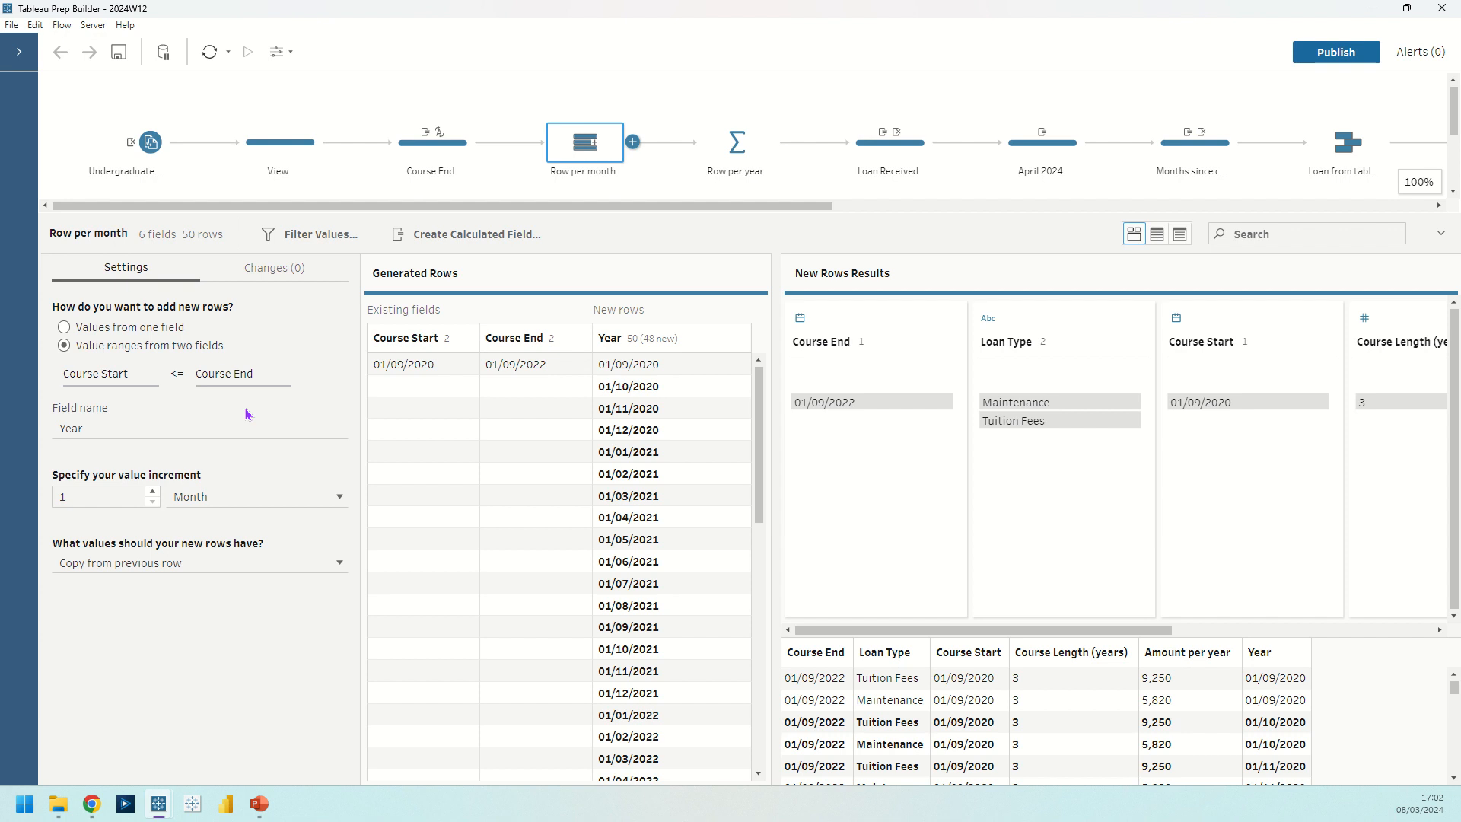
- In the Row per year aggregation, take Year out of the grouped fields and add it back grouped at the Year level
left_click_drag(459, 219, 460, 266)
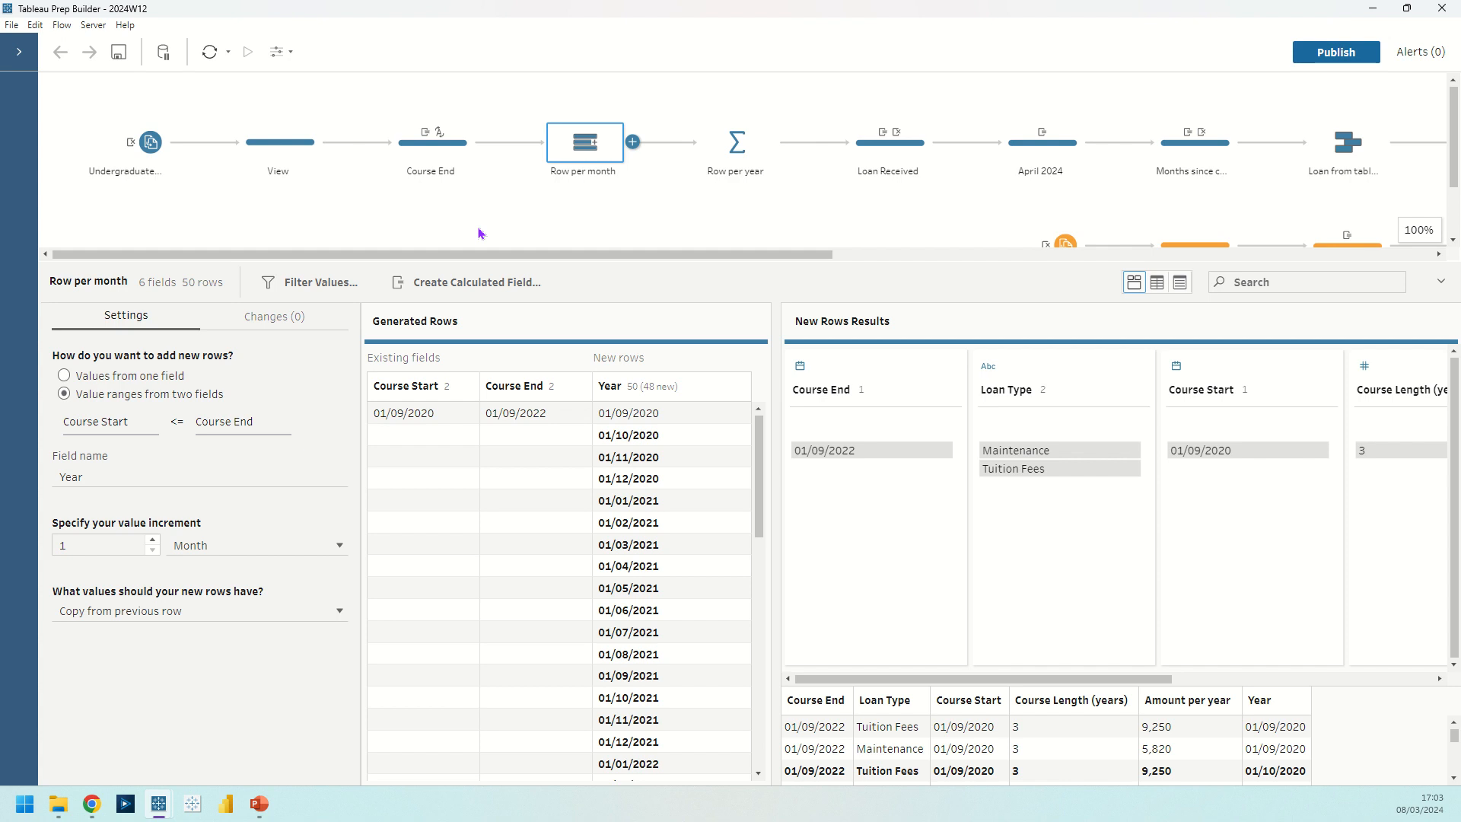
left_click(713, 146)
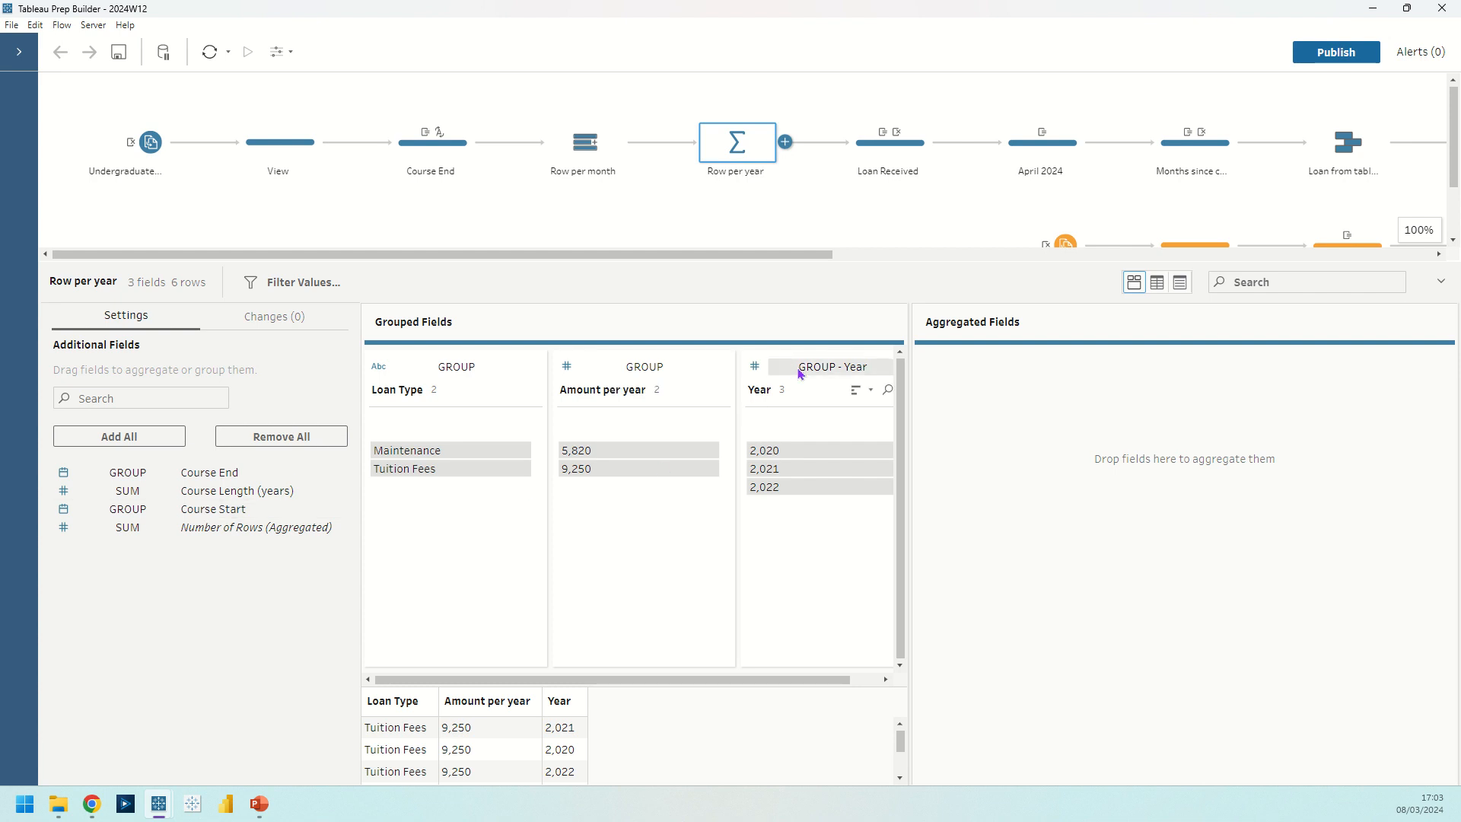
left_click_drag(596, 683, 653, 688)
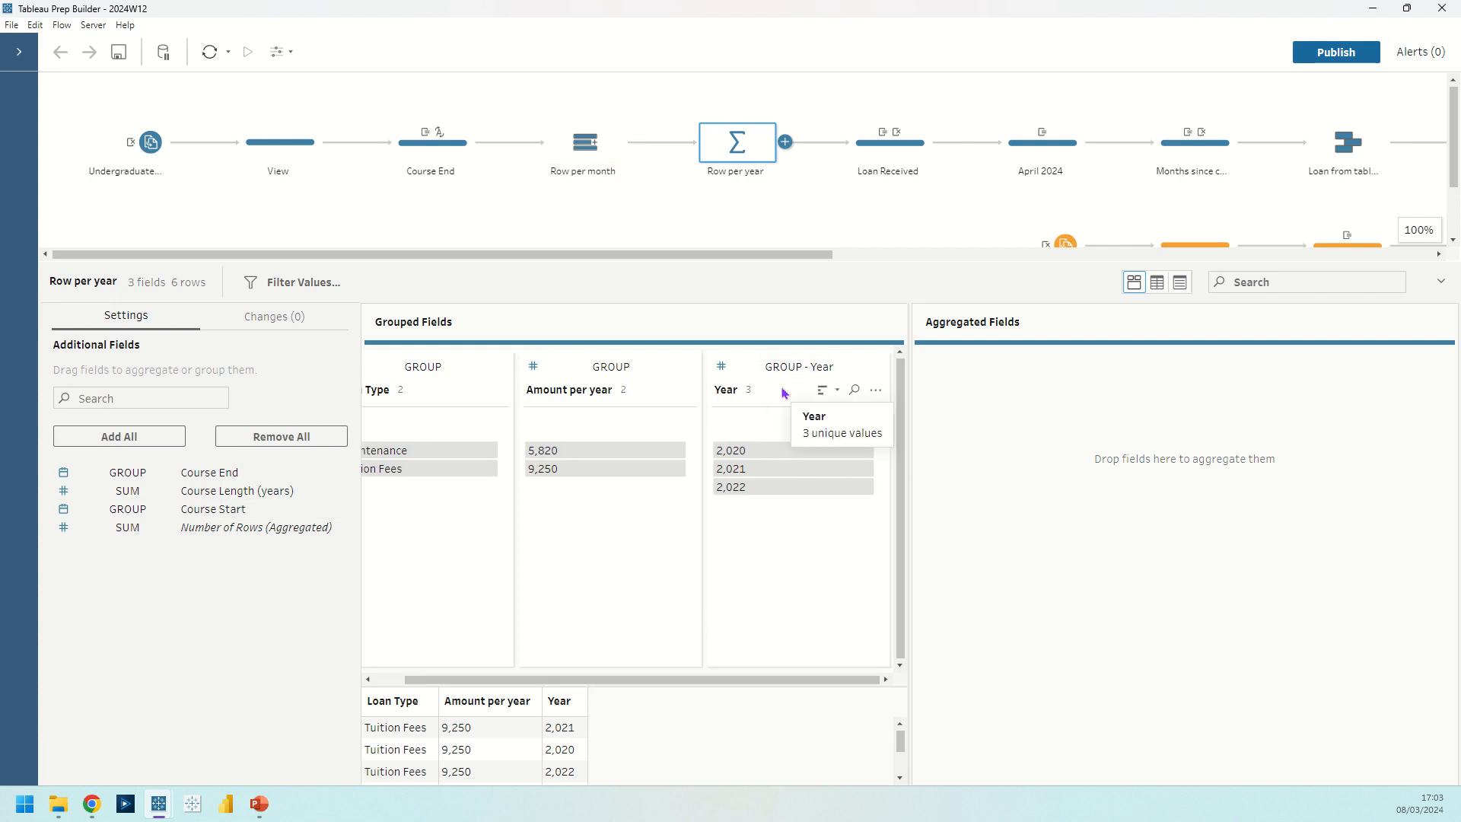
left_click(878, 368)
left_click_drag(877, 369, 139, 527)
left_click(139, 527)
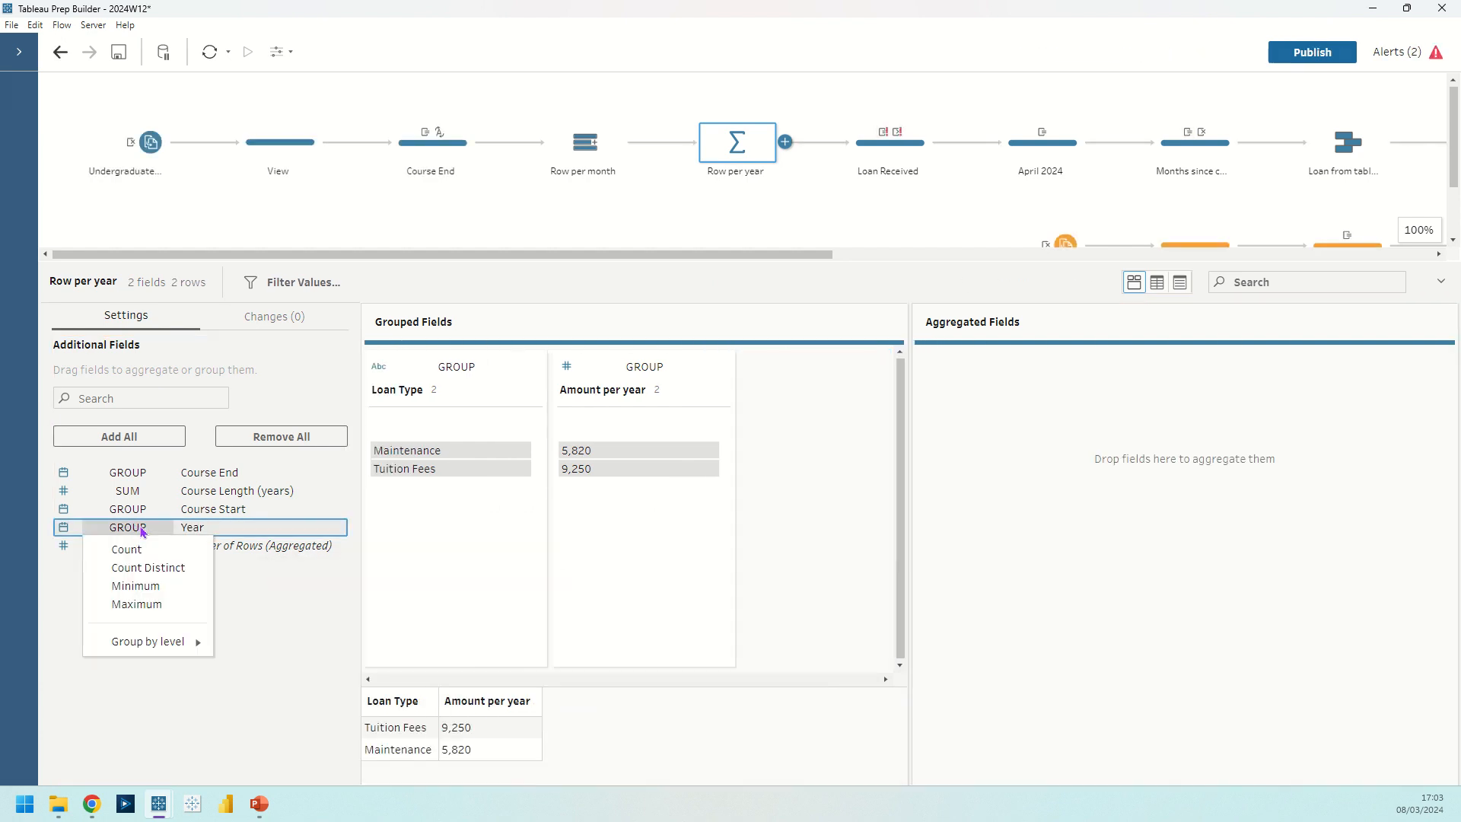
mouse_move(183, 643)
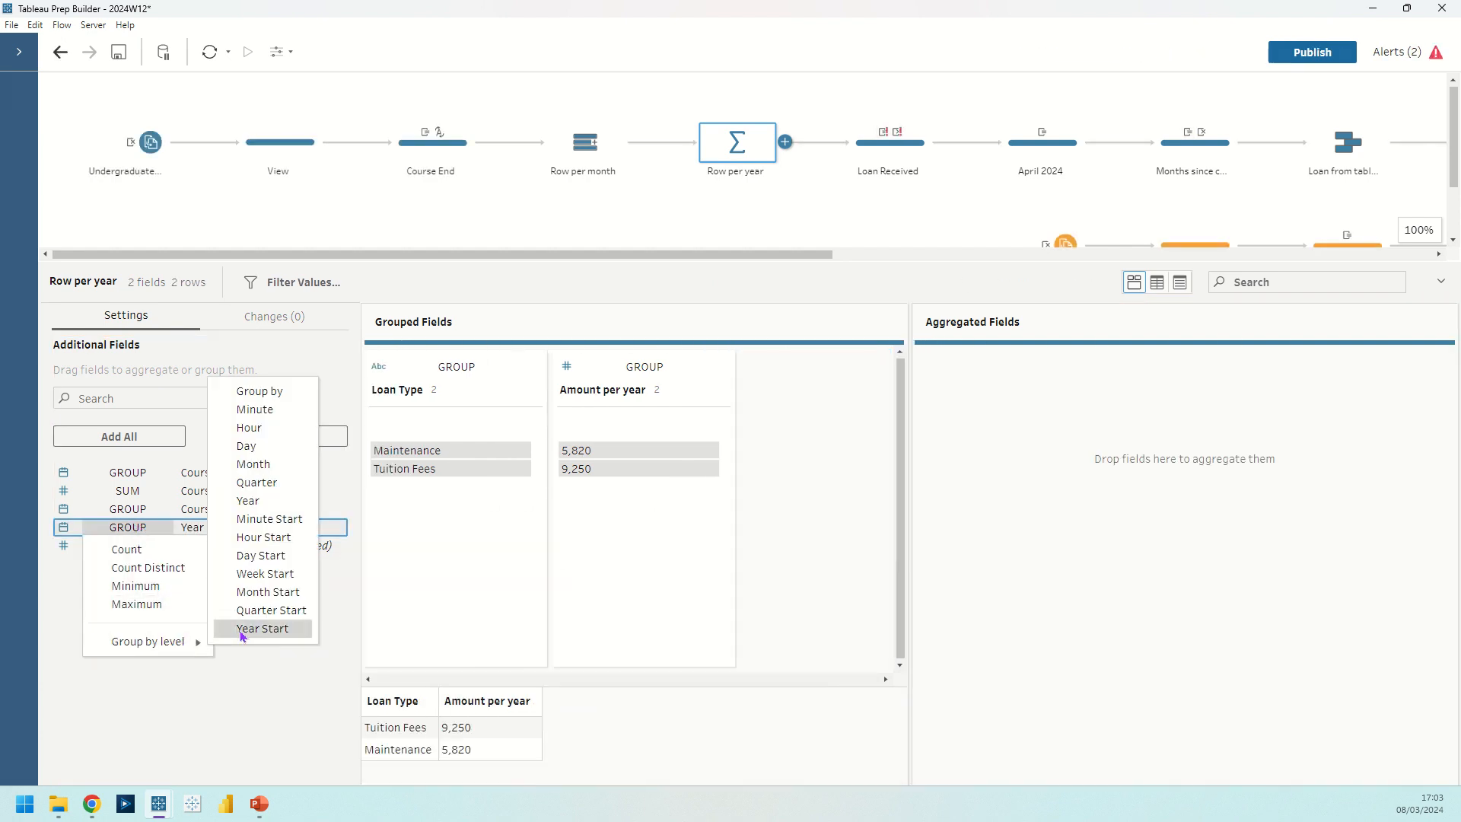
left_click(260, 502)
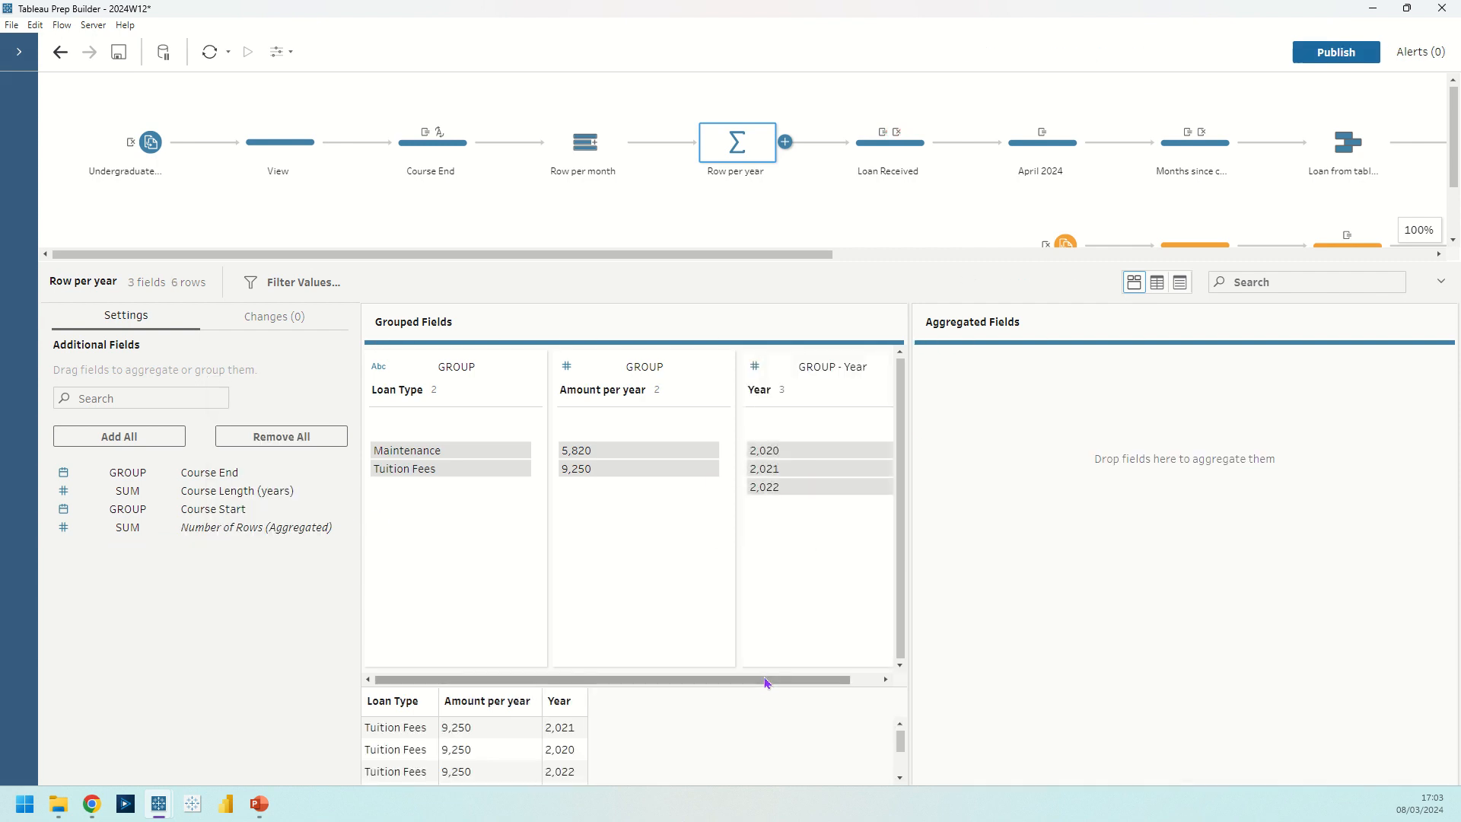
left_click_drag(766, 681, 876, 685)
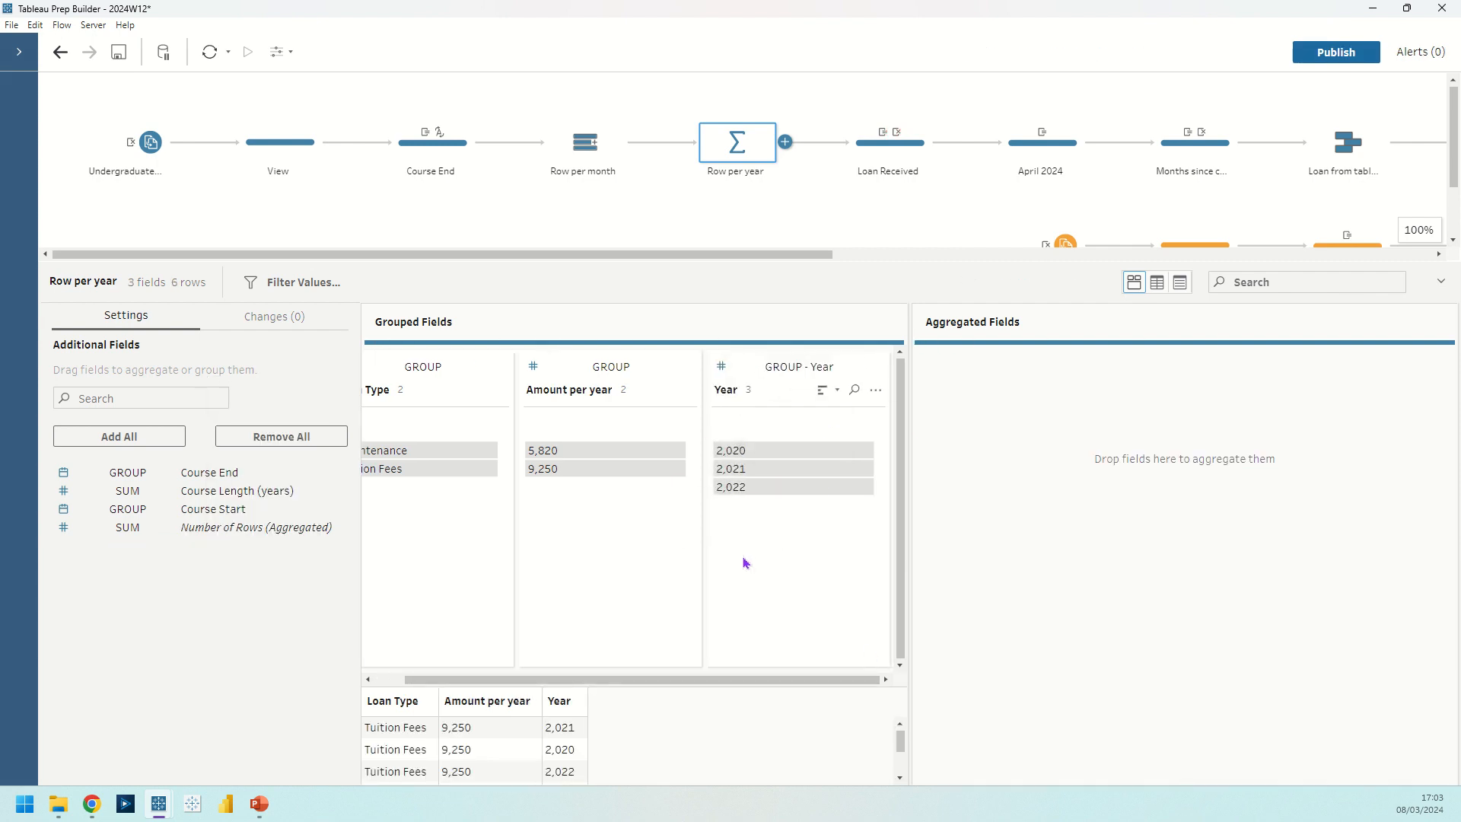
- Open the Loan Received step and inspect the formula of its Loan Received calculated field
left_click_drag(743, 255, 919, 252)
left_click(553, 160)
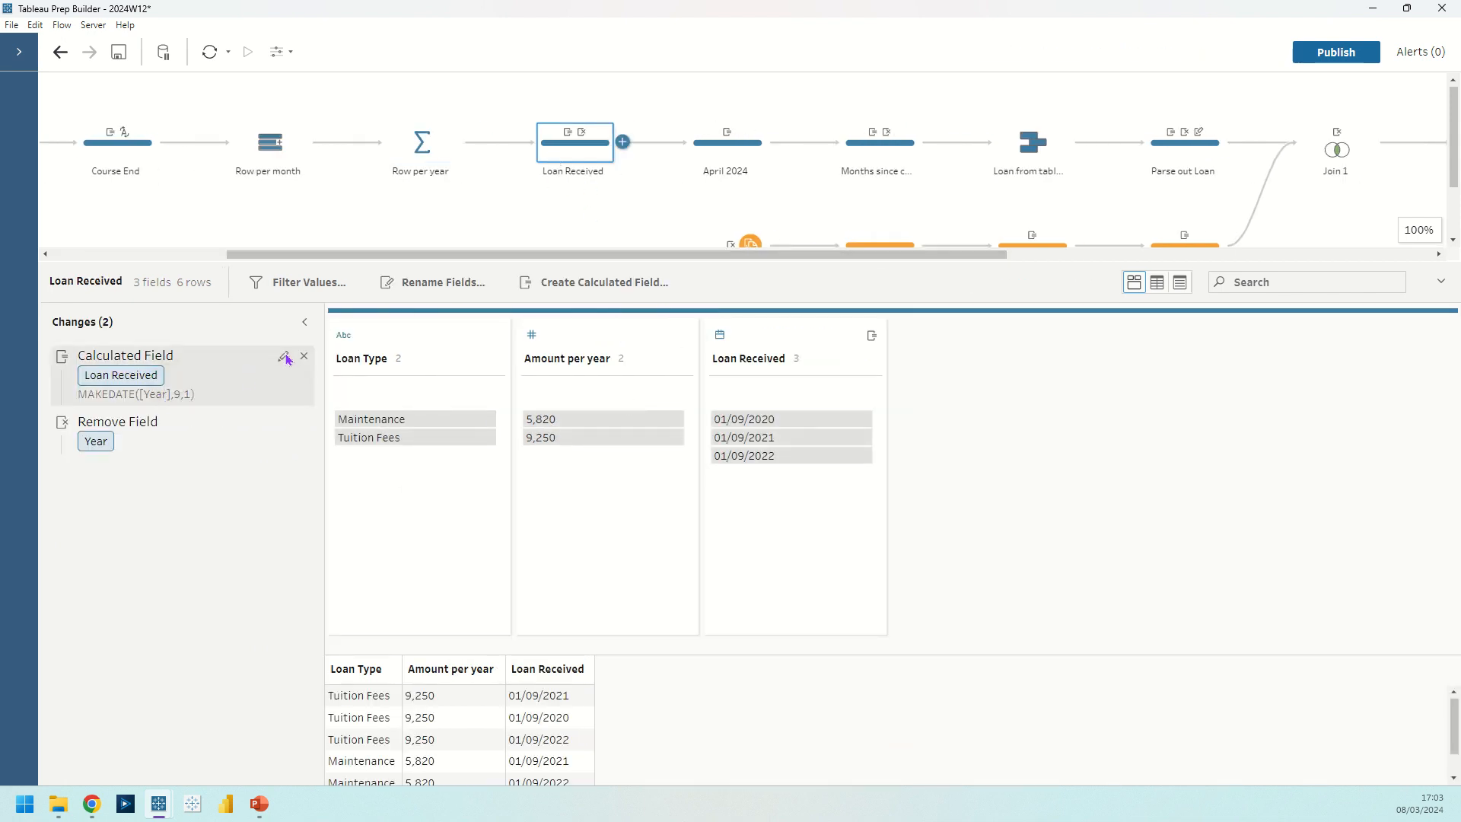
left_click(284, 357)
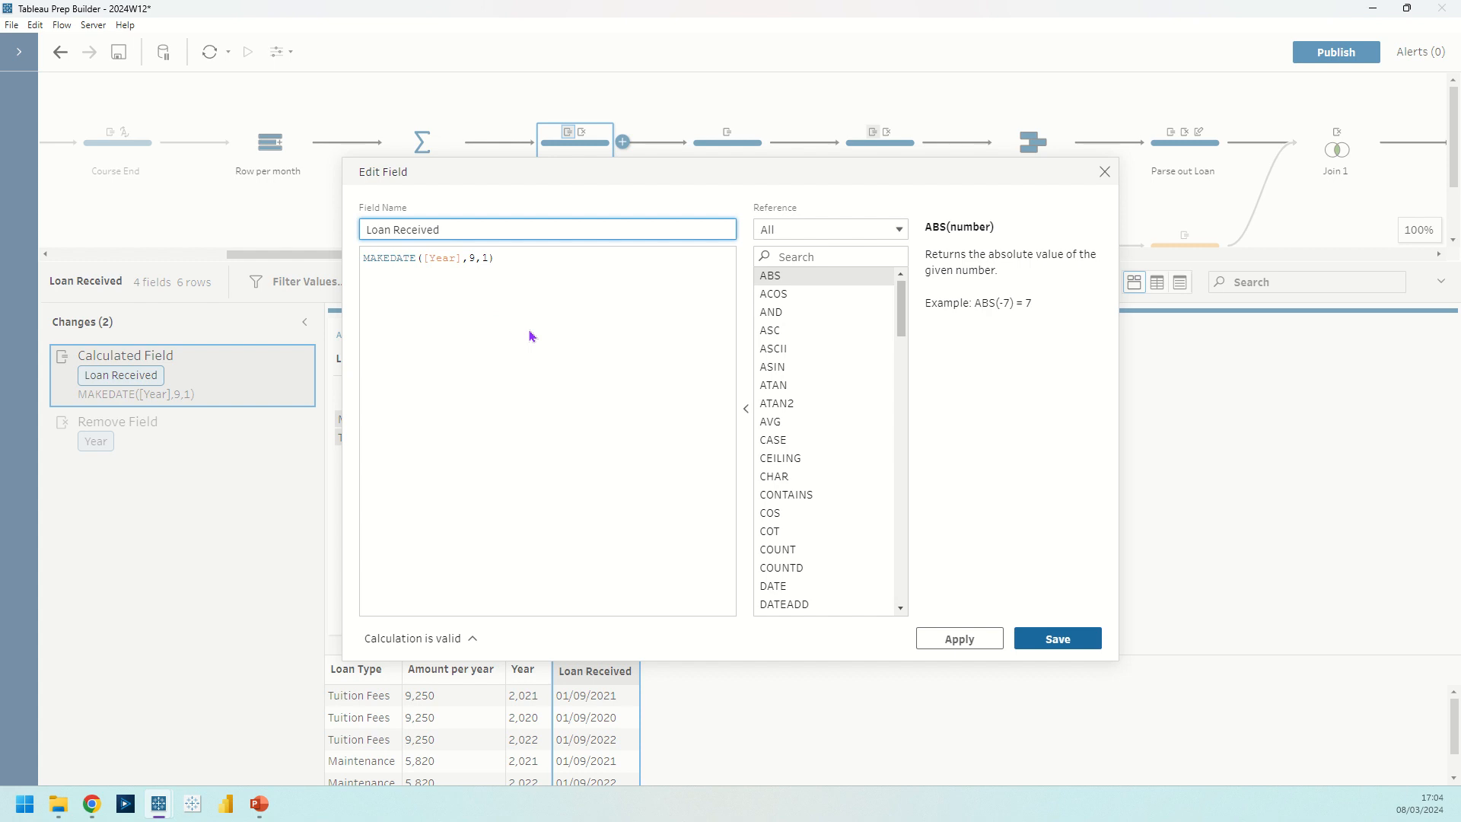
left_click(1105, 171)
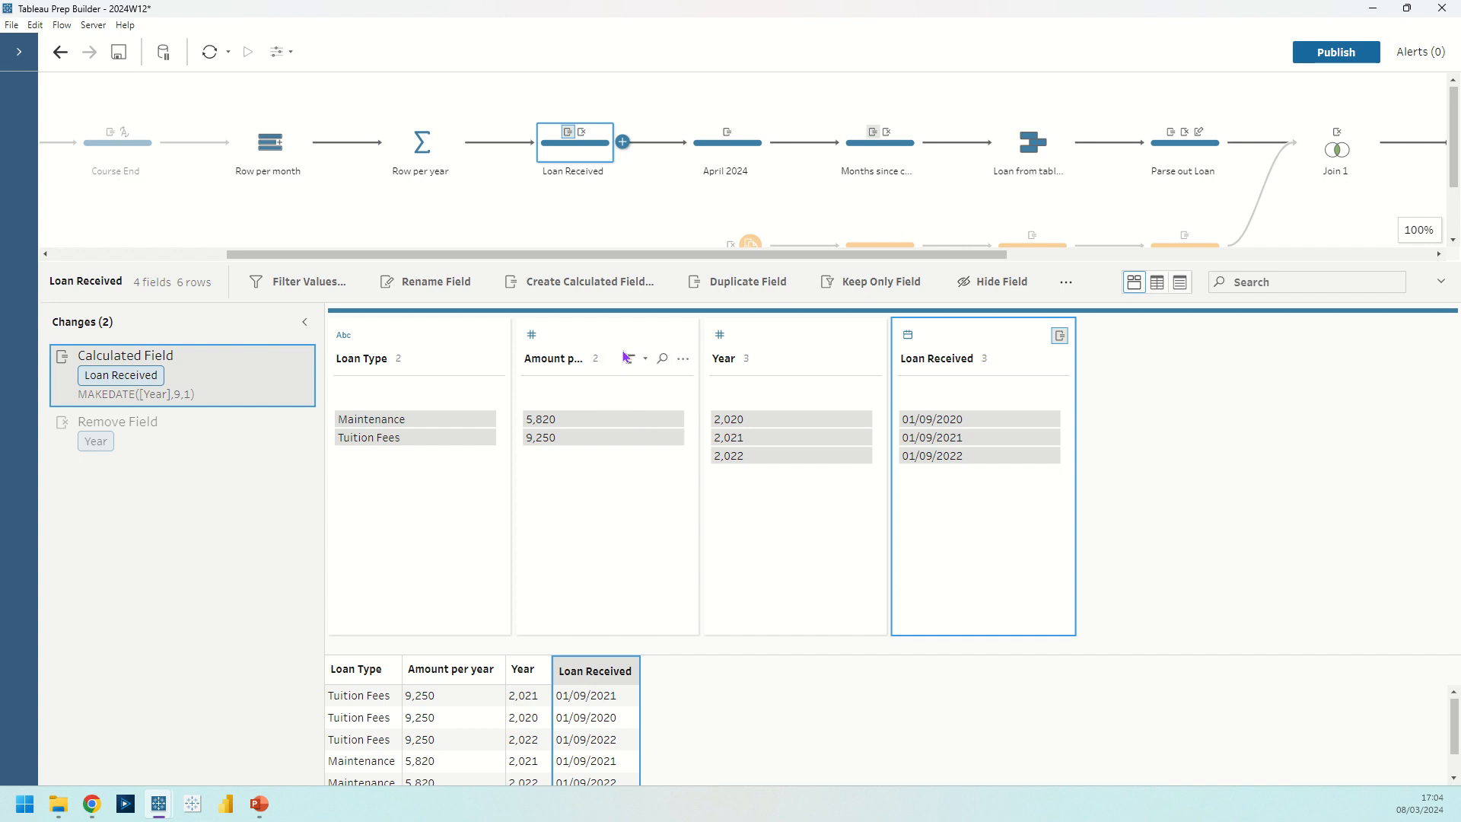
- Open the April 2024 step and inspect the formula of its April 2024 calculated field
left_click_drag(606, 256, 696, 256)
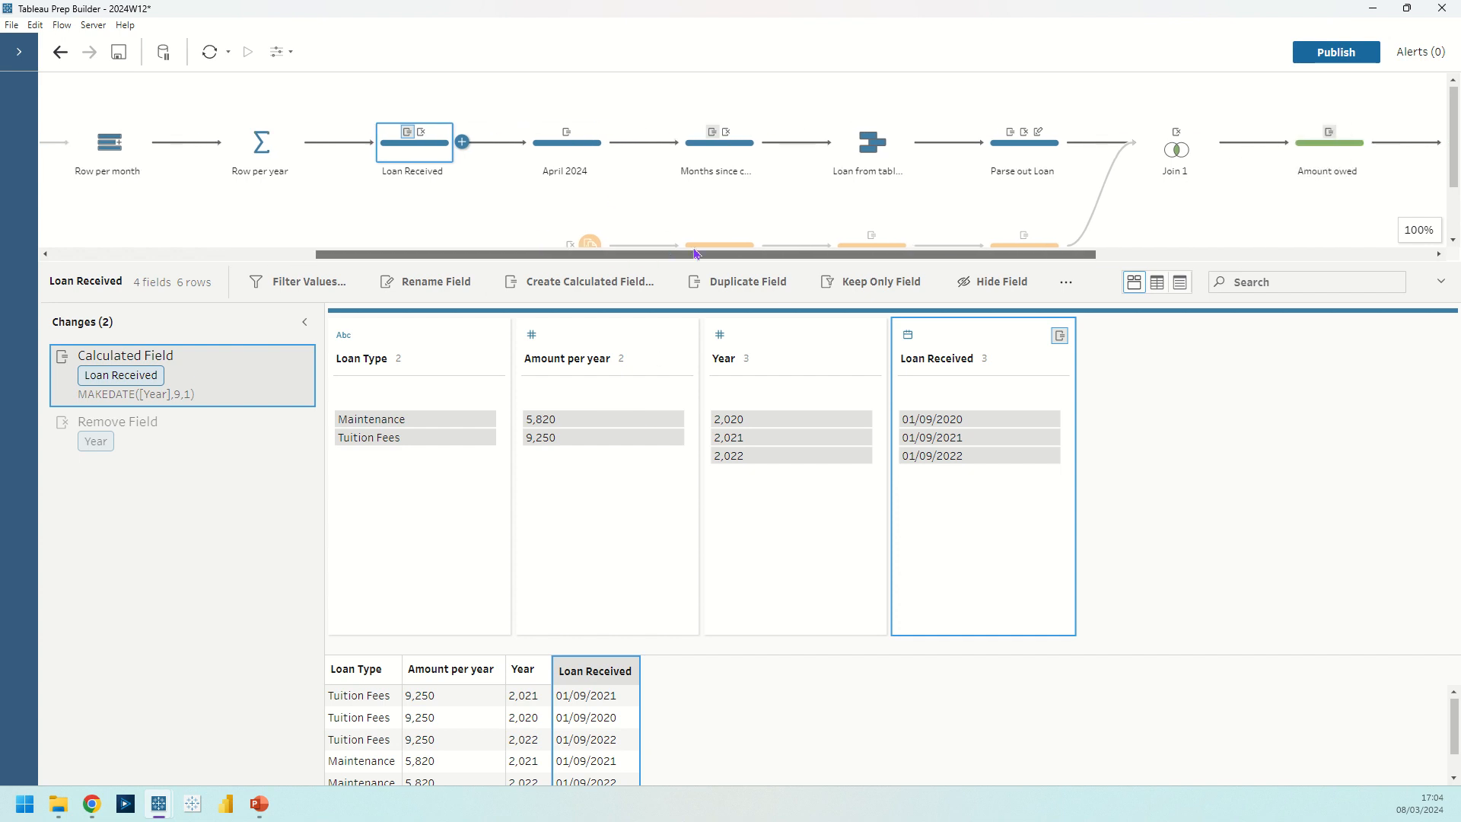
left_click(580, 158)
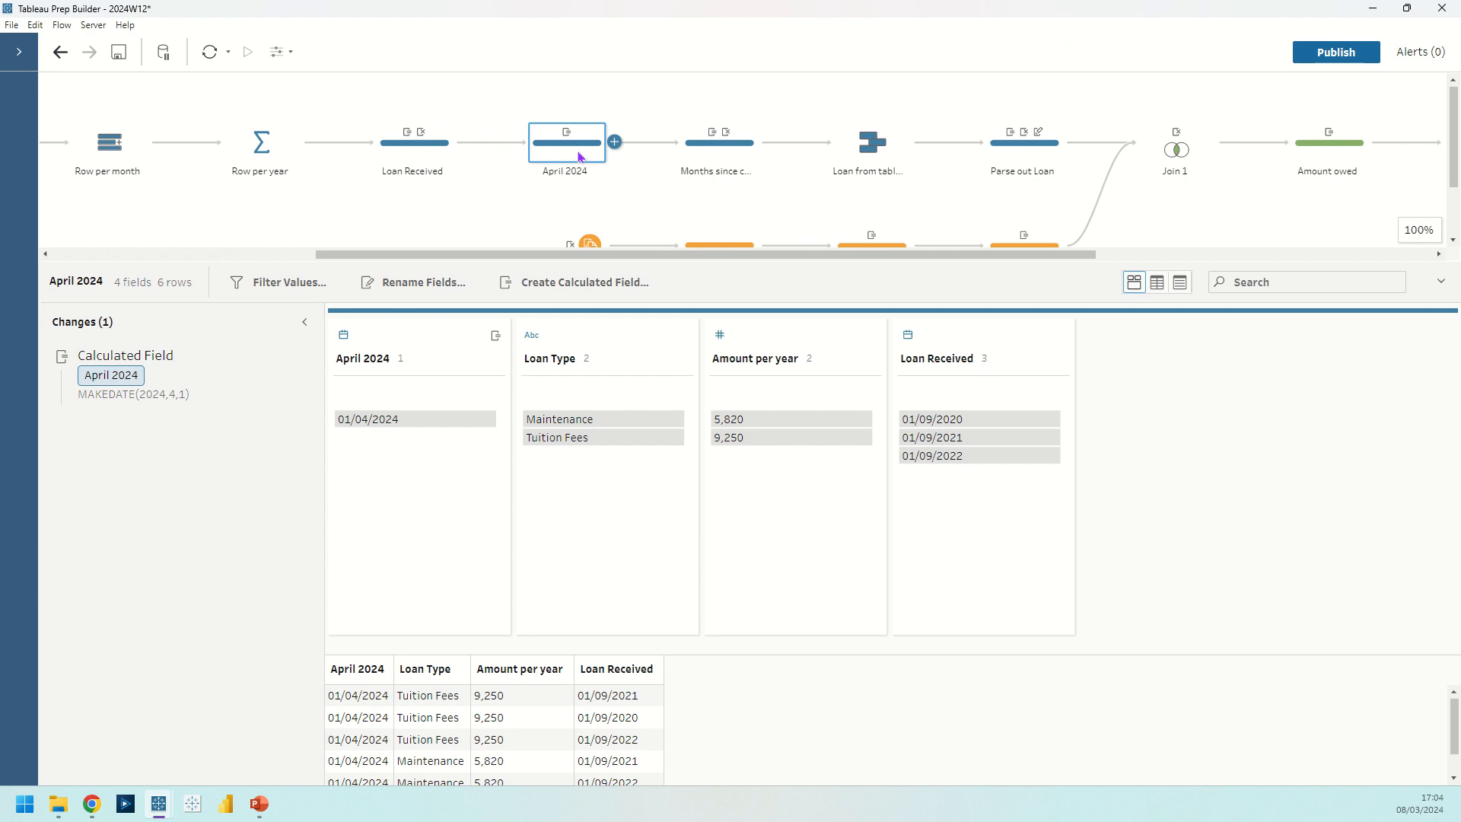
left_click(281, 364)
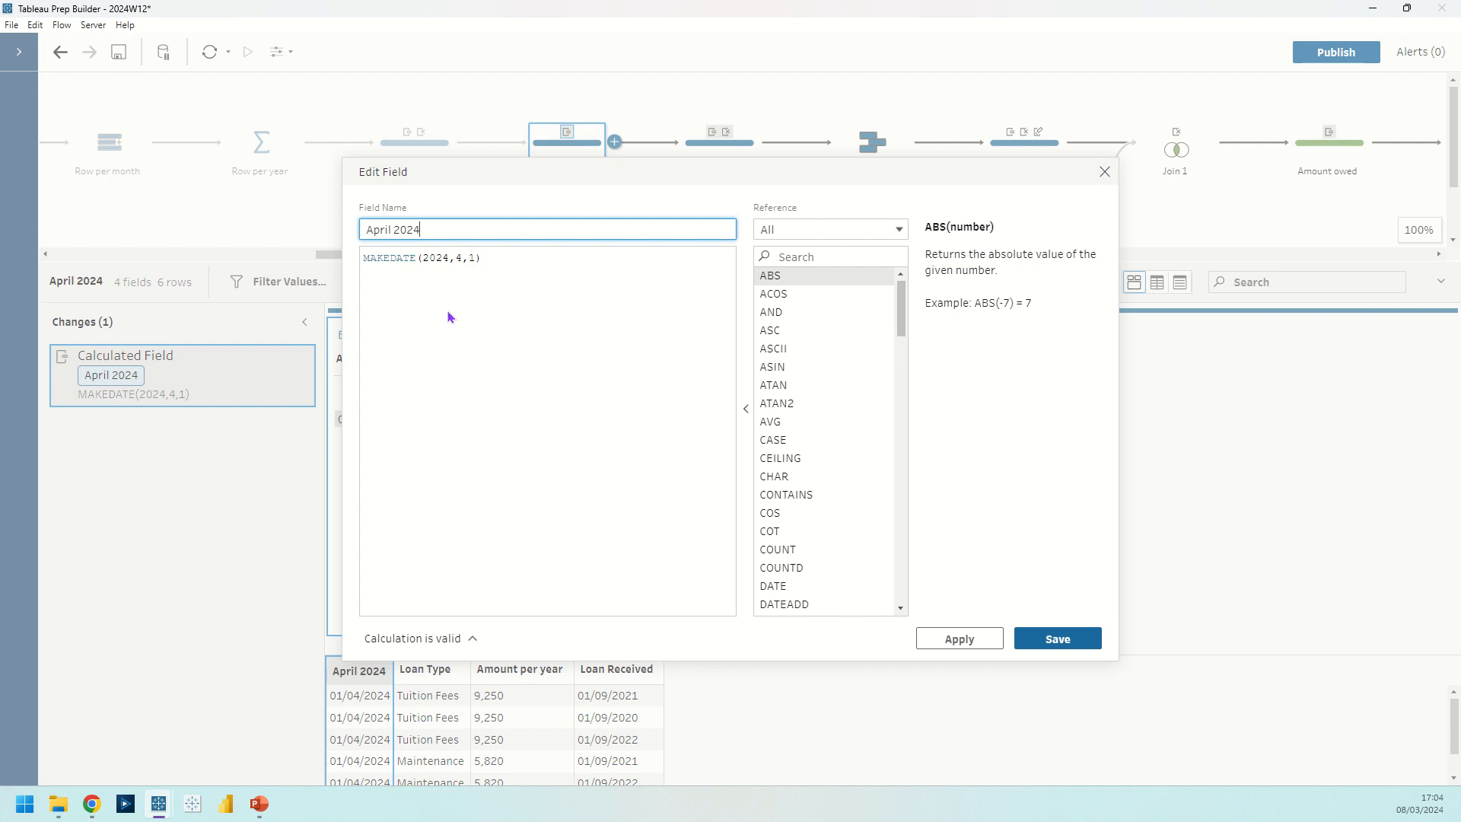
key("Tab")
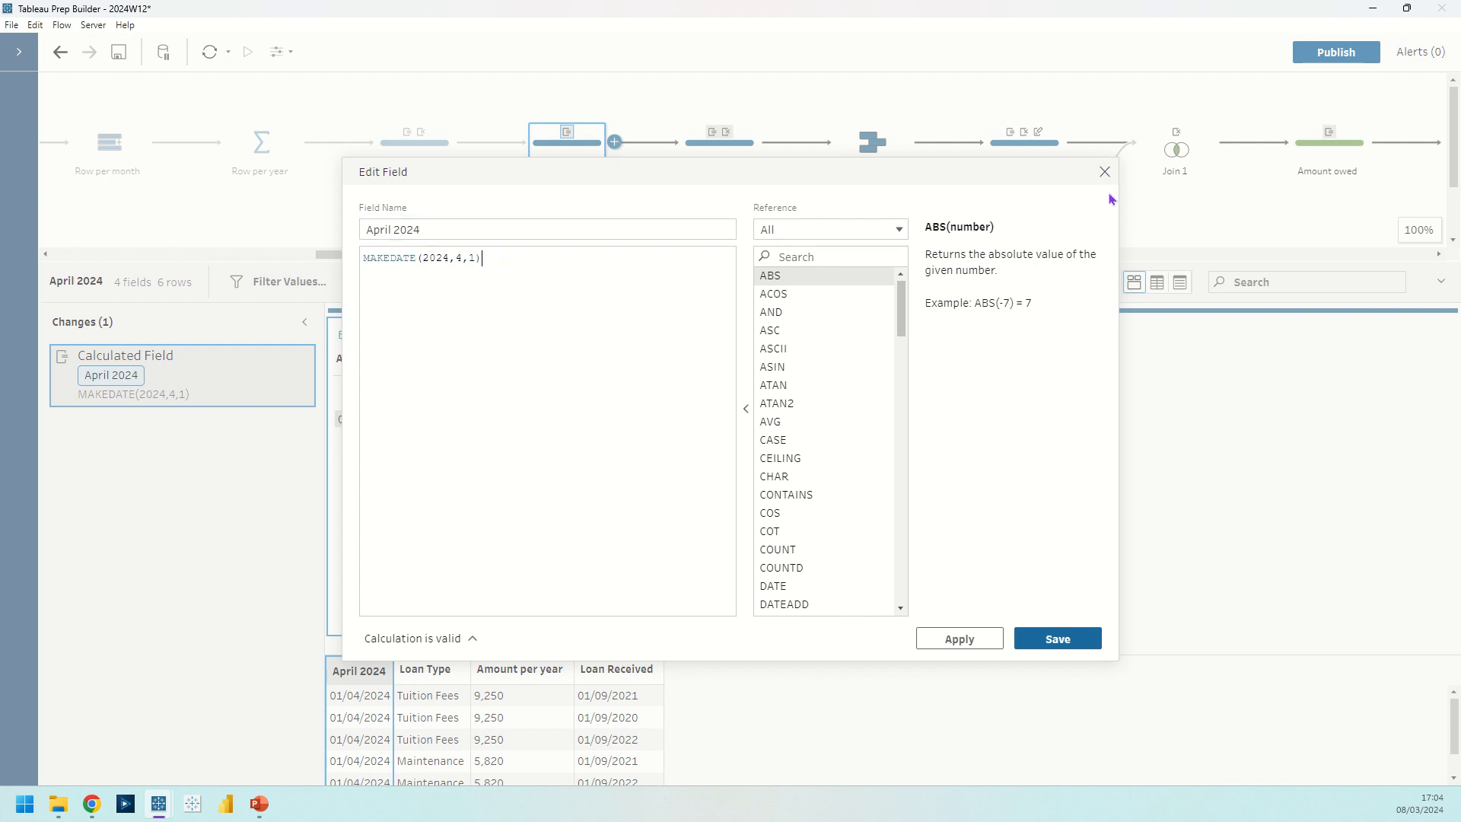
left_click(1104, 171)
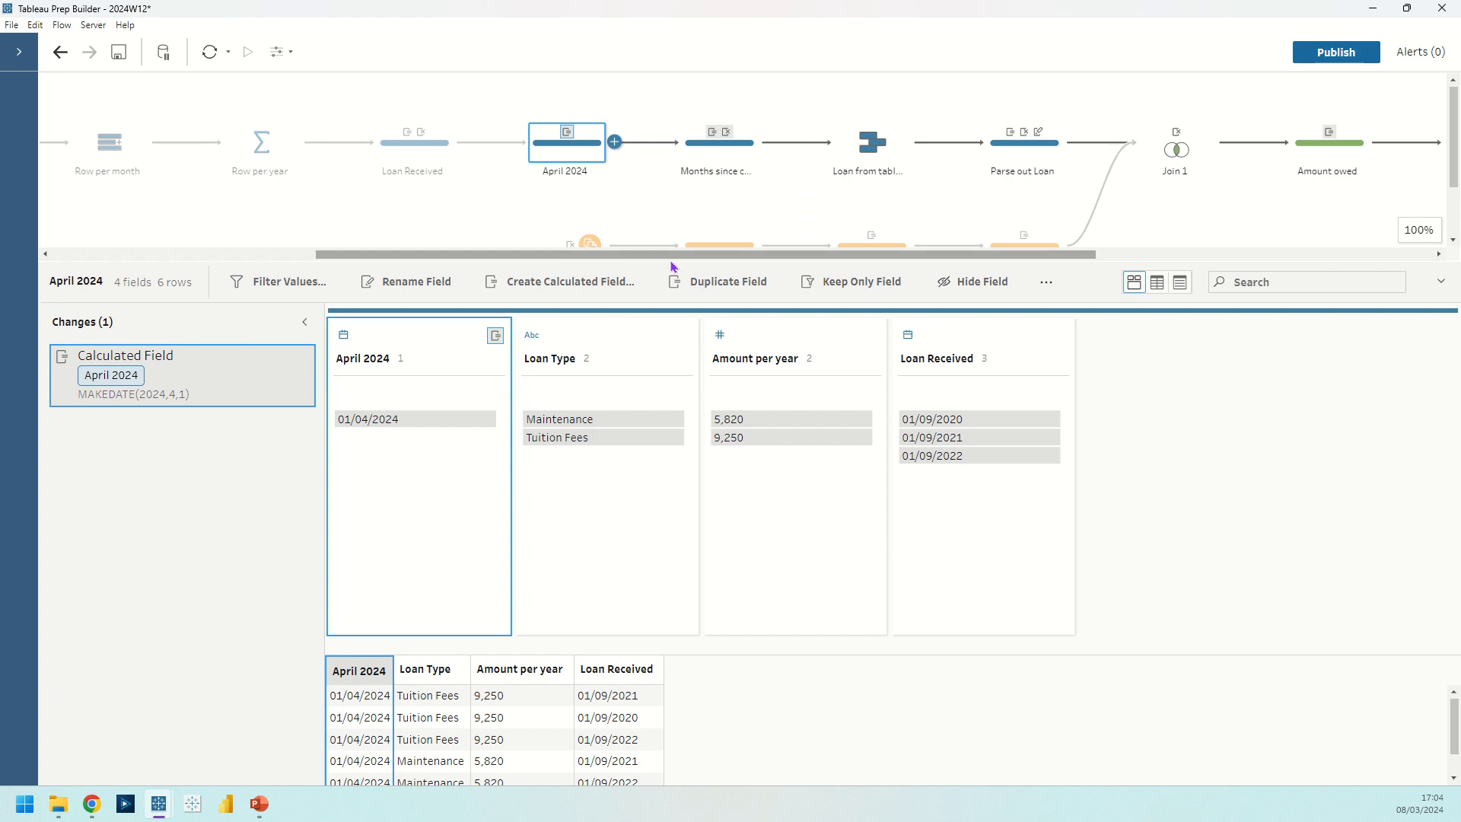
- Inspect the Months since course start formula in its step, and highlight the rows with Loan Received 01/09/2022 to check their months
left_click_drag(672, 262, 789, 261)
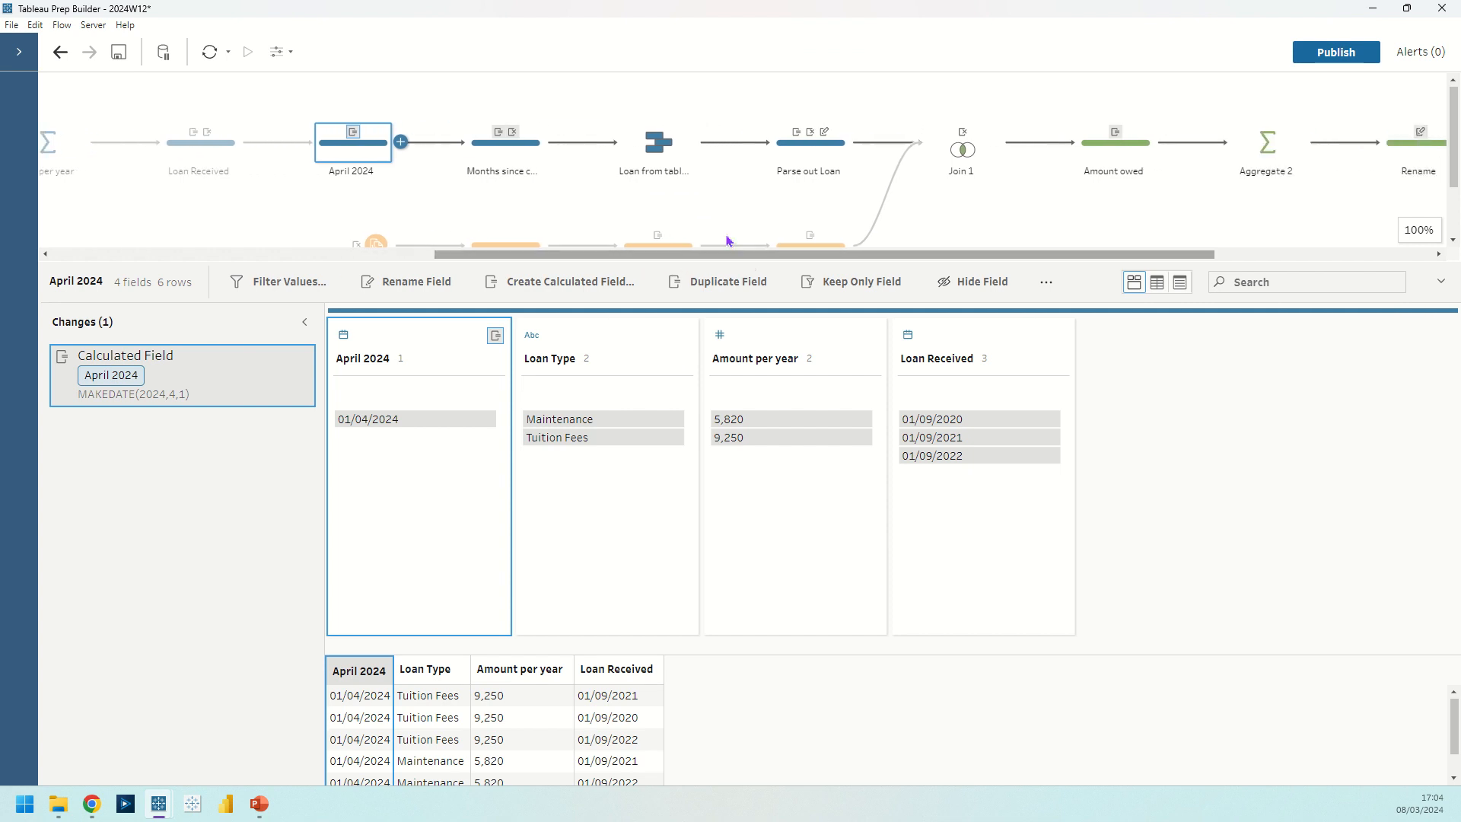
left_click(530, 159)
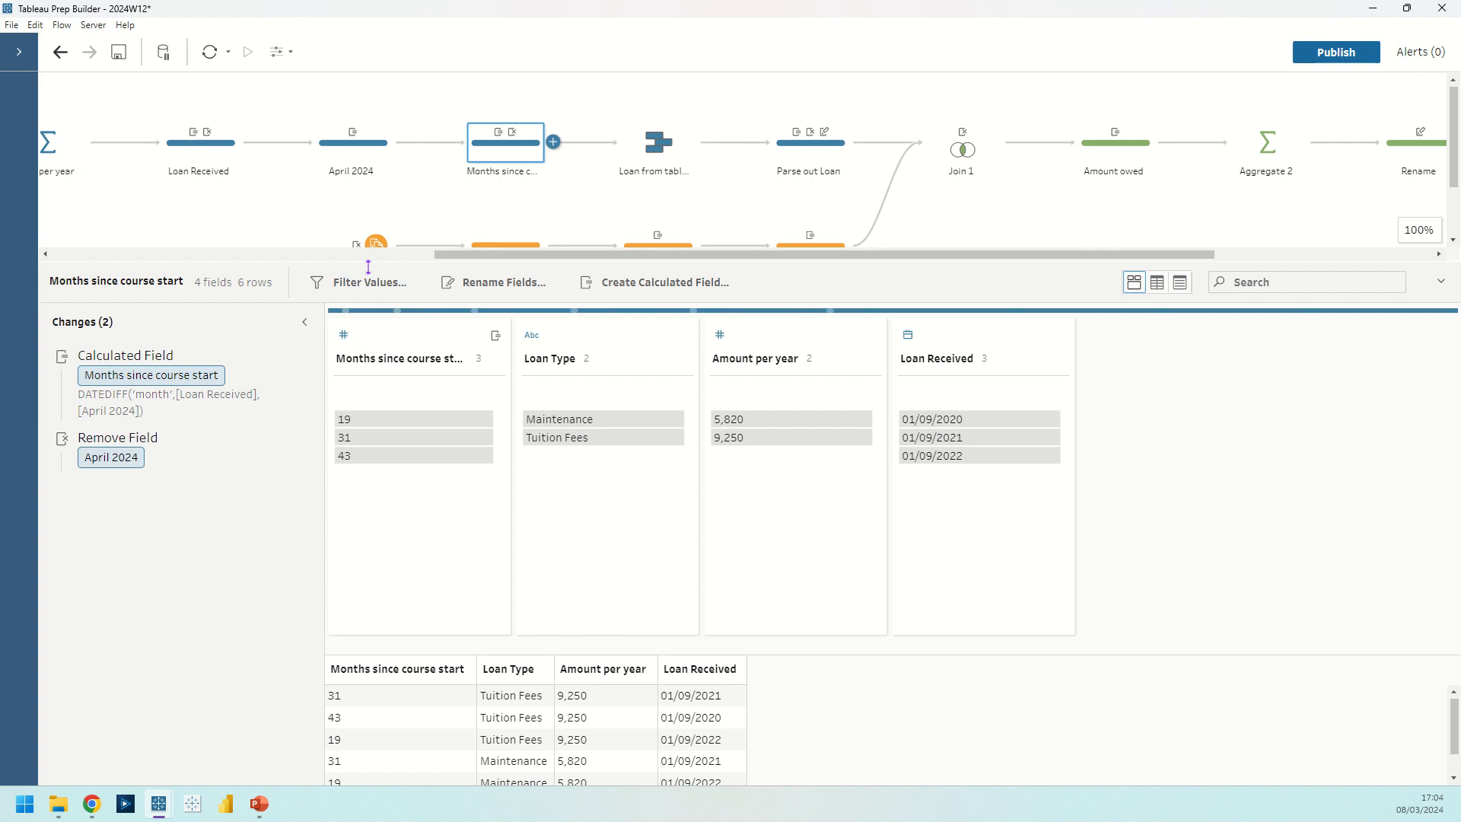
left_click(283, 357)
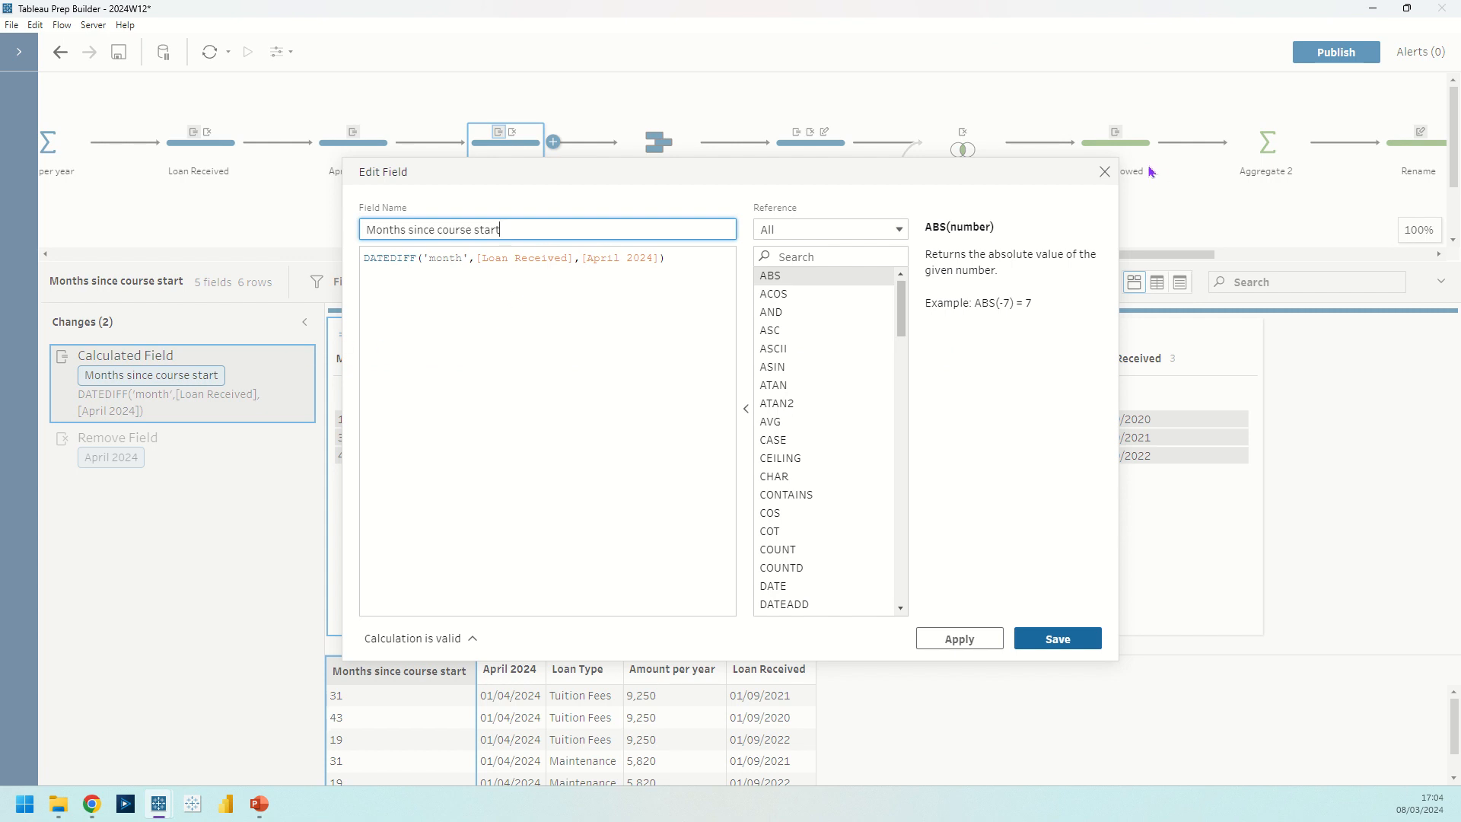
left_click(1105, 171)
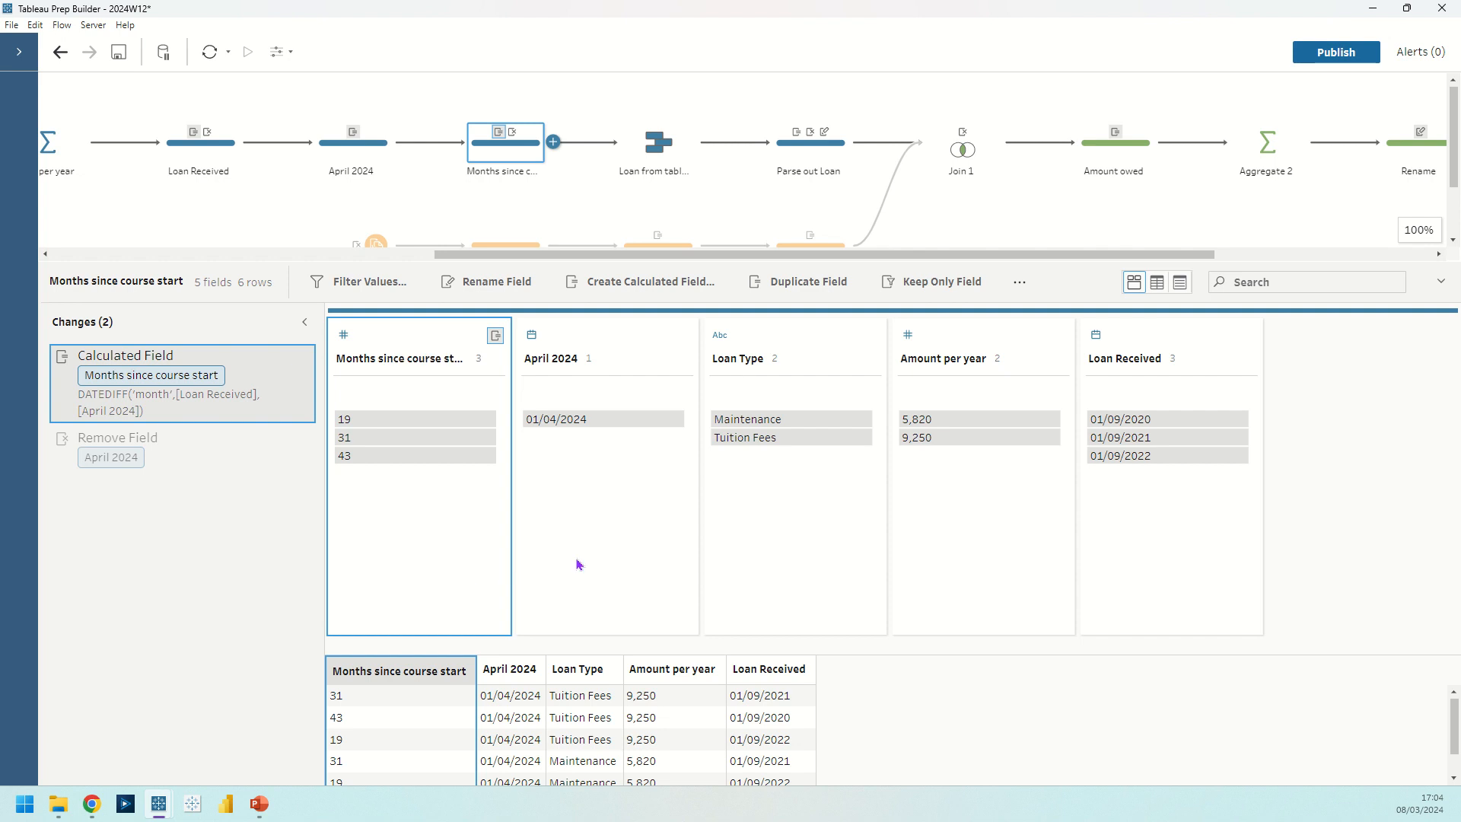
left_click(1149, 456)
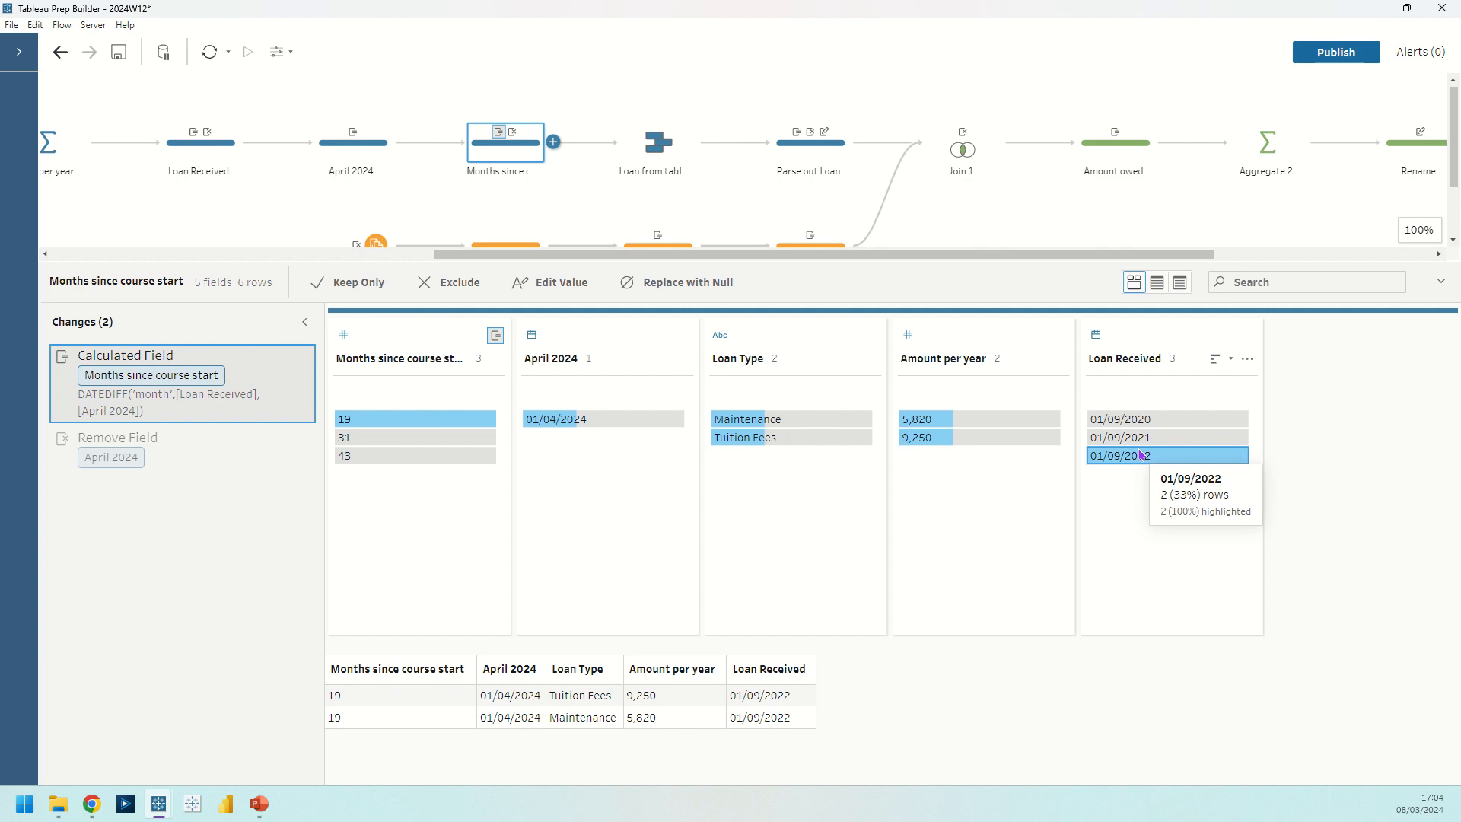
left_click(1141, 455)
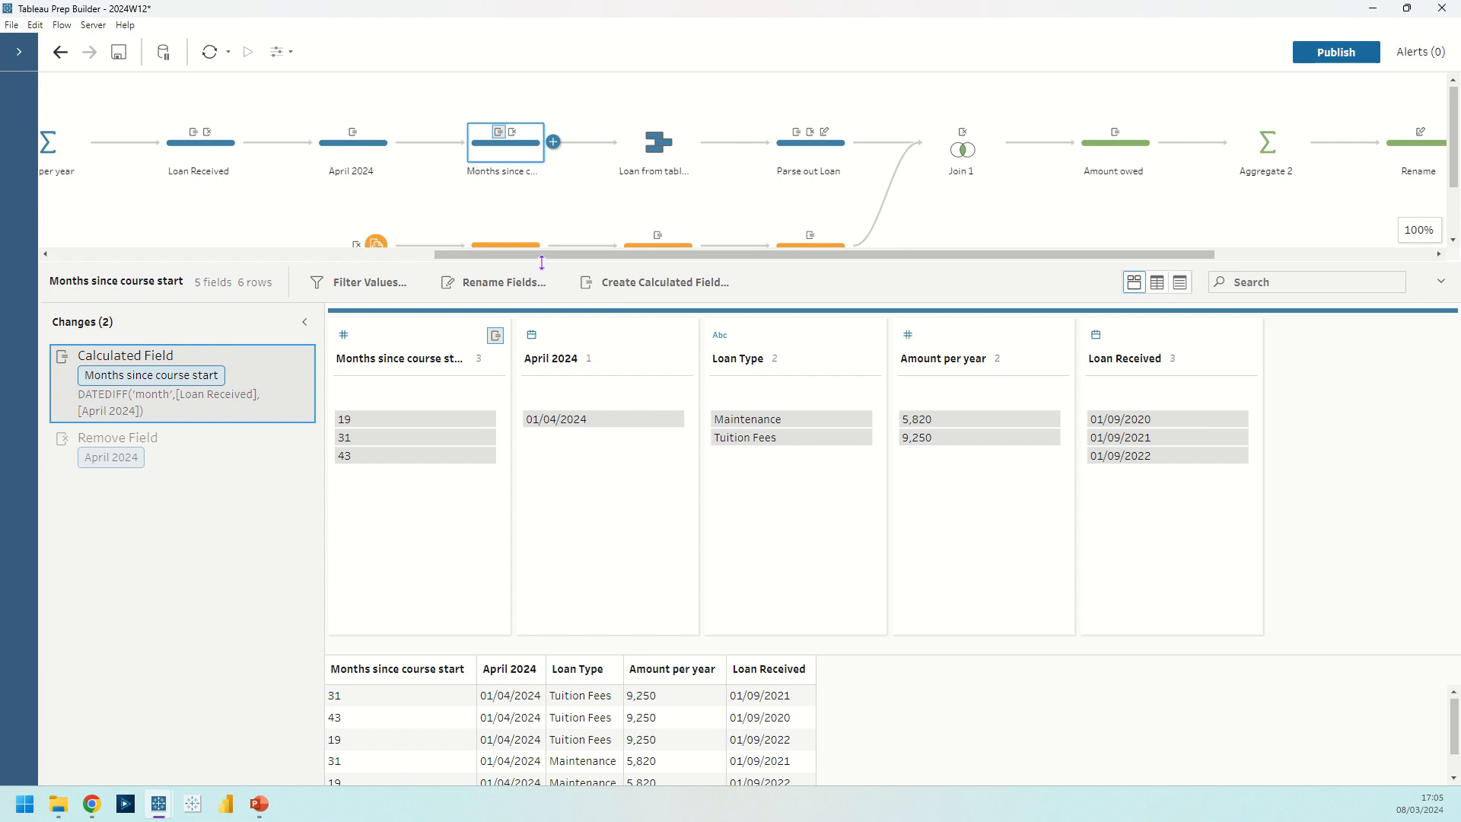
- Open the Loan from table name union step and compare its Table Names field with the name of the undergraduate loans input
scroll(532, 204, "right", 3)
scroll(525, 204, "down", 1)
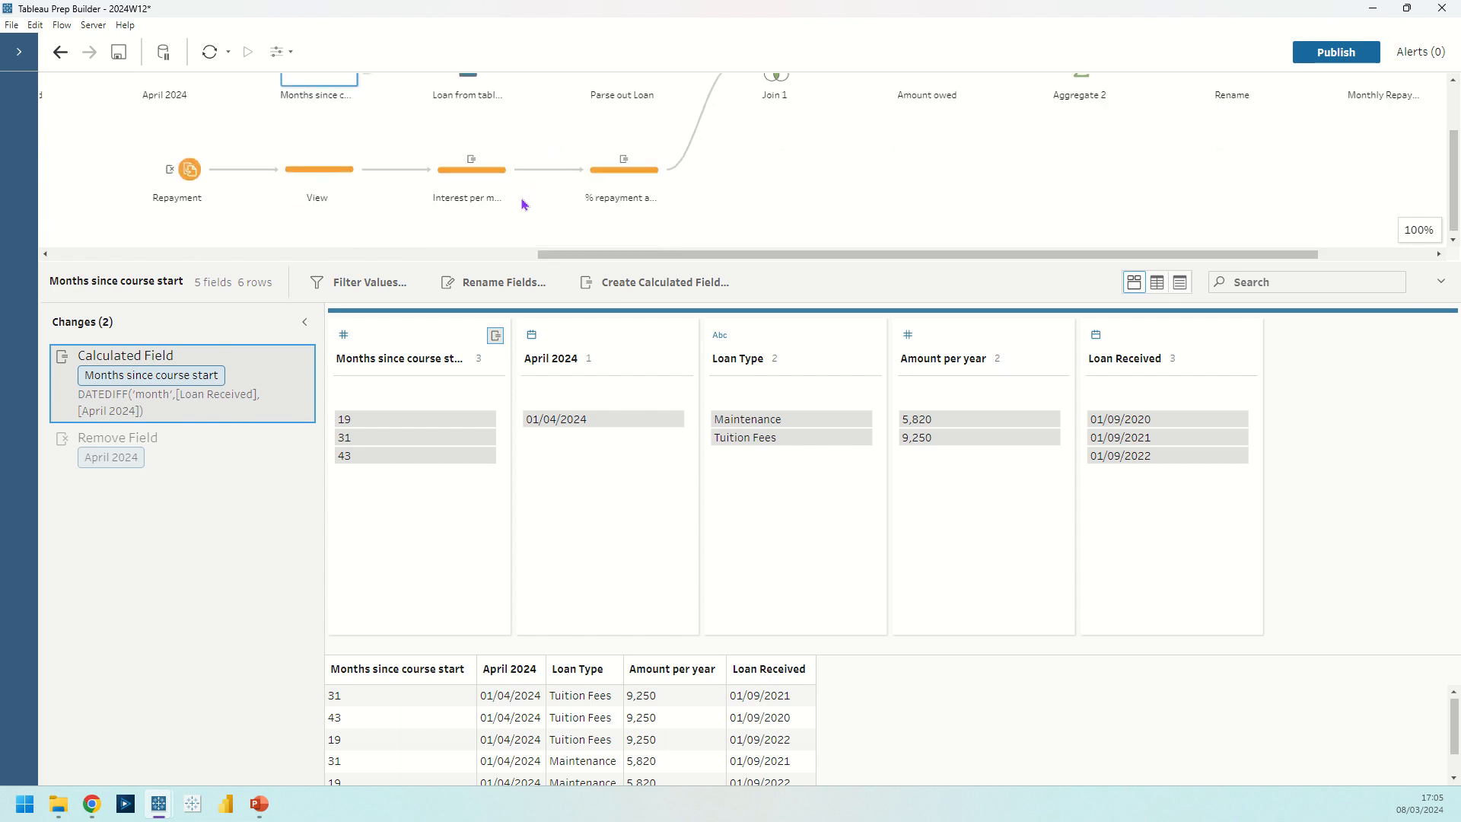
scroll(483, 221, "up", 1)
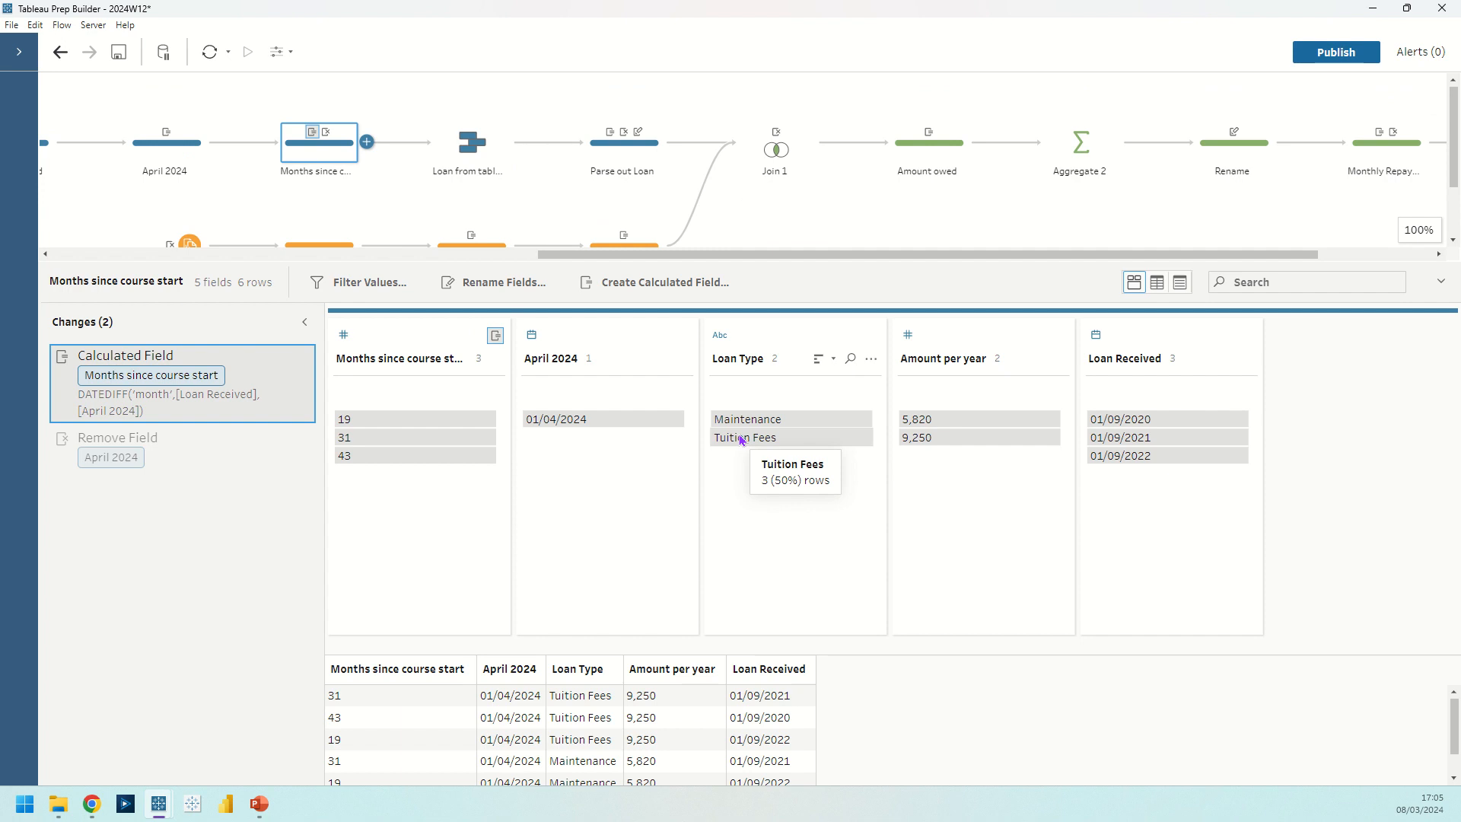
left_click(463, 145)
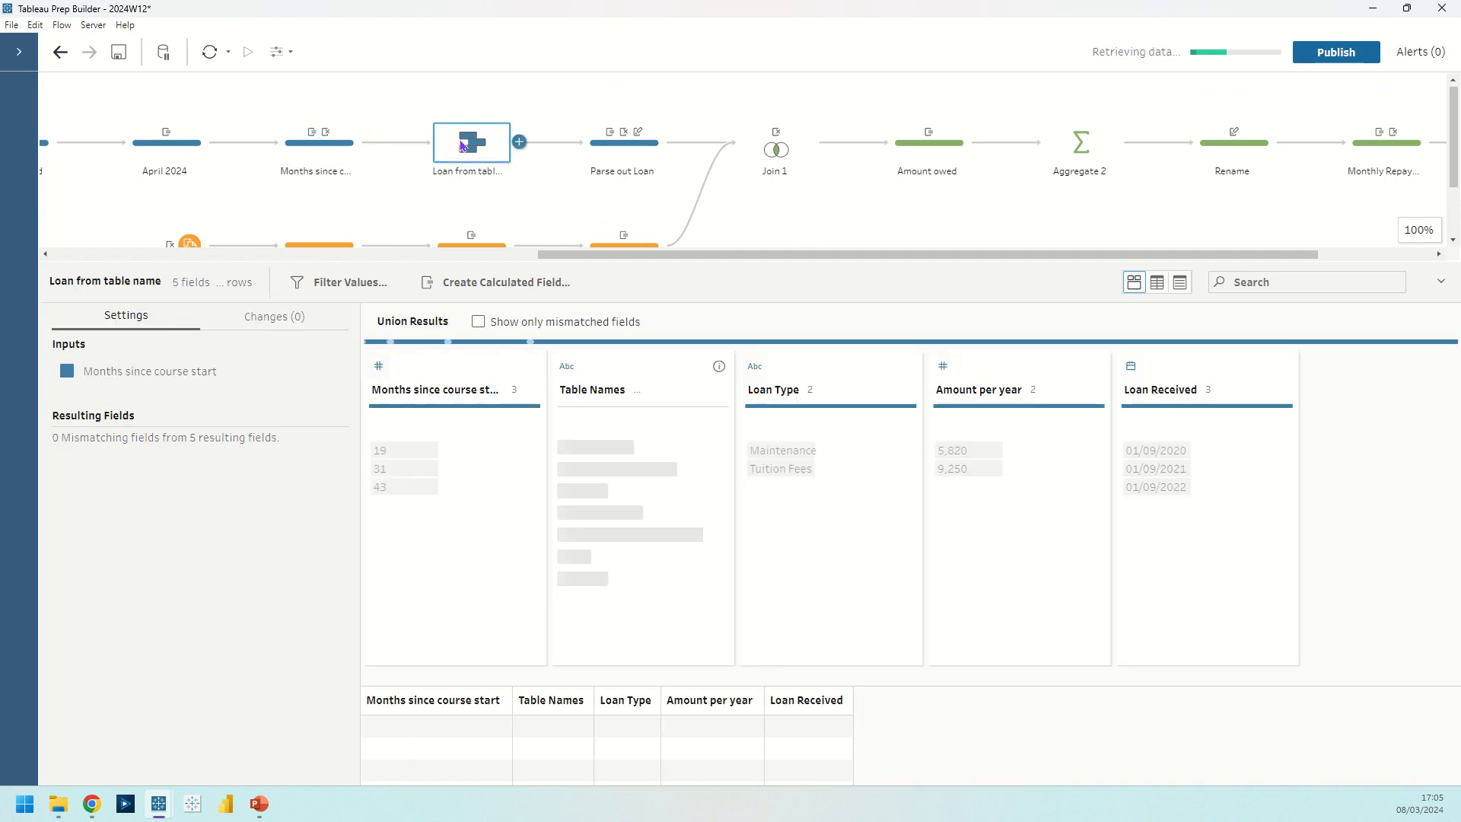
left_click_drag(601, 256, 113, 190)
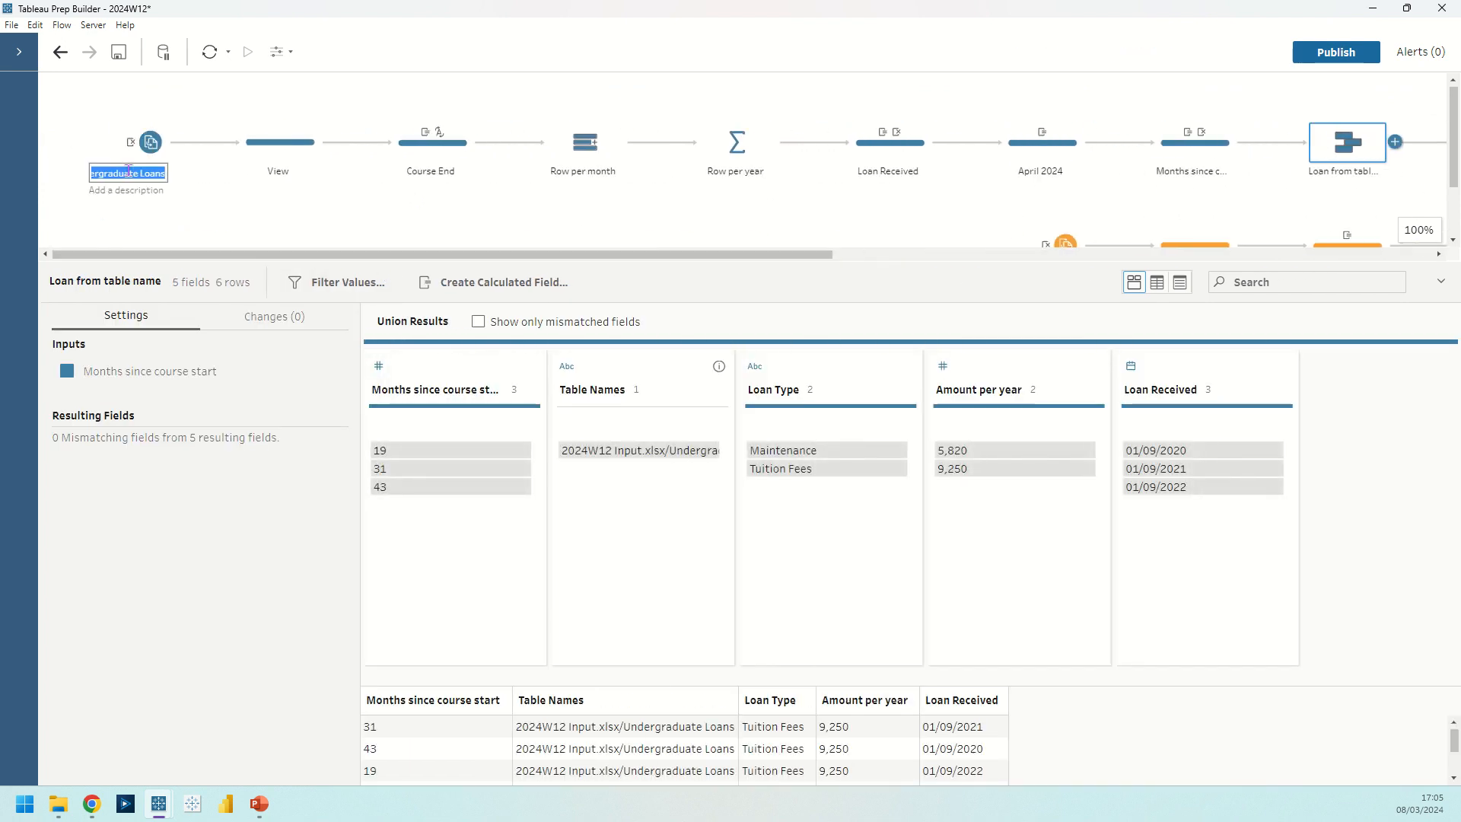
left_click(243, 195)
left_click(1348, 142)
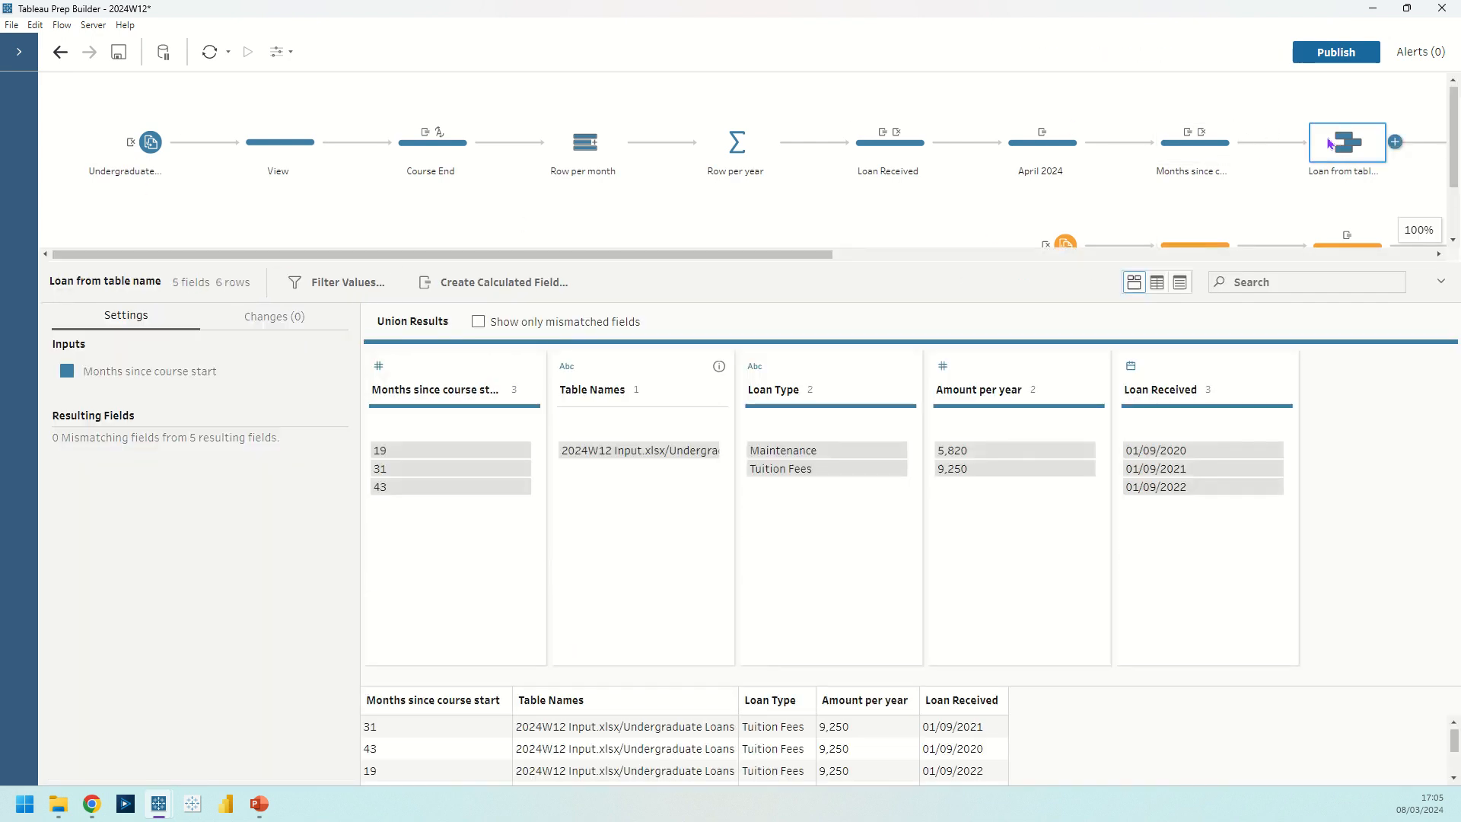
left_click_drag(841, 258, 1146, 263)
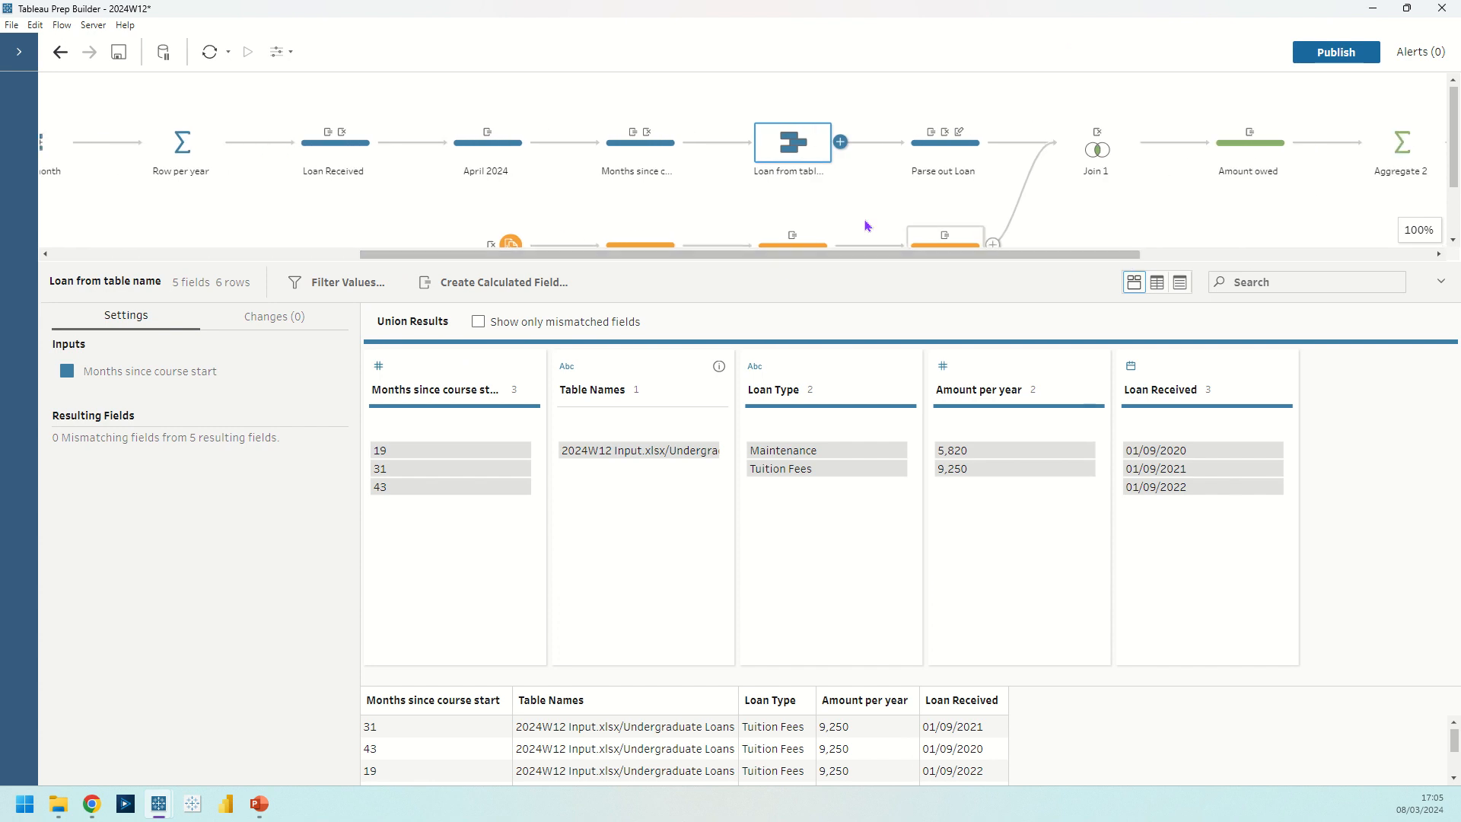
left_click(606, 369)
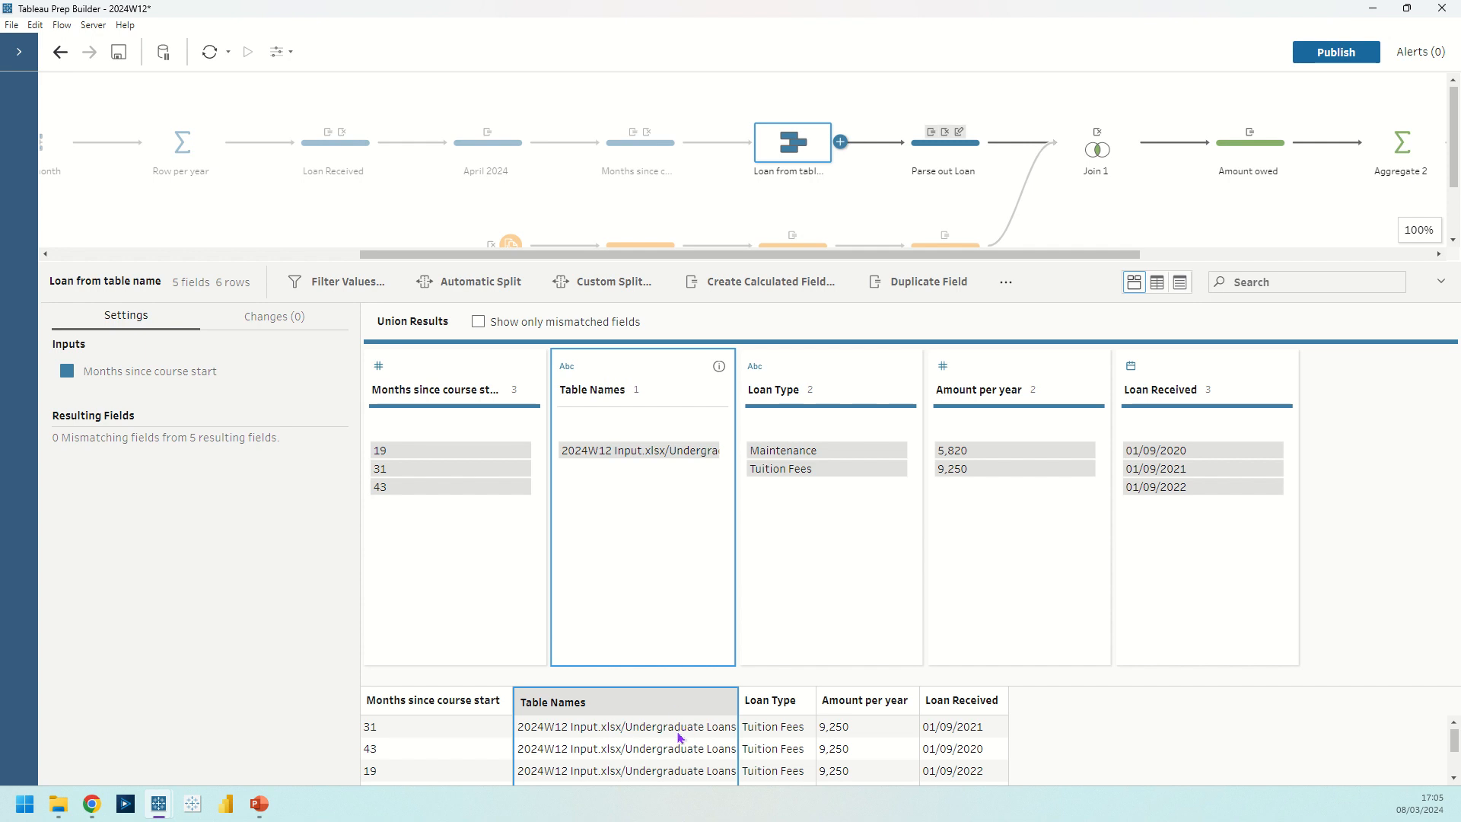
- Open the Parse out Loan step and review the changes that split the Loan value out of Table Names
left_click(944, 142)
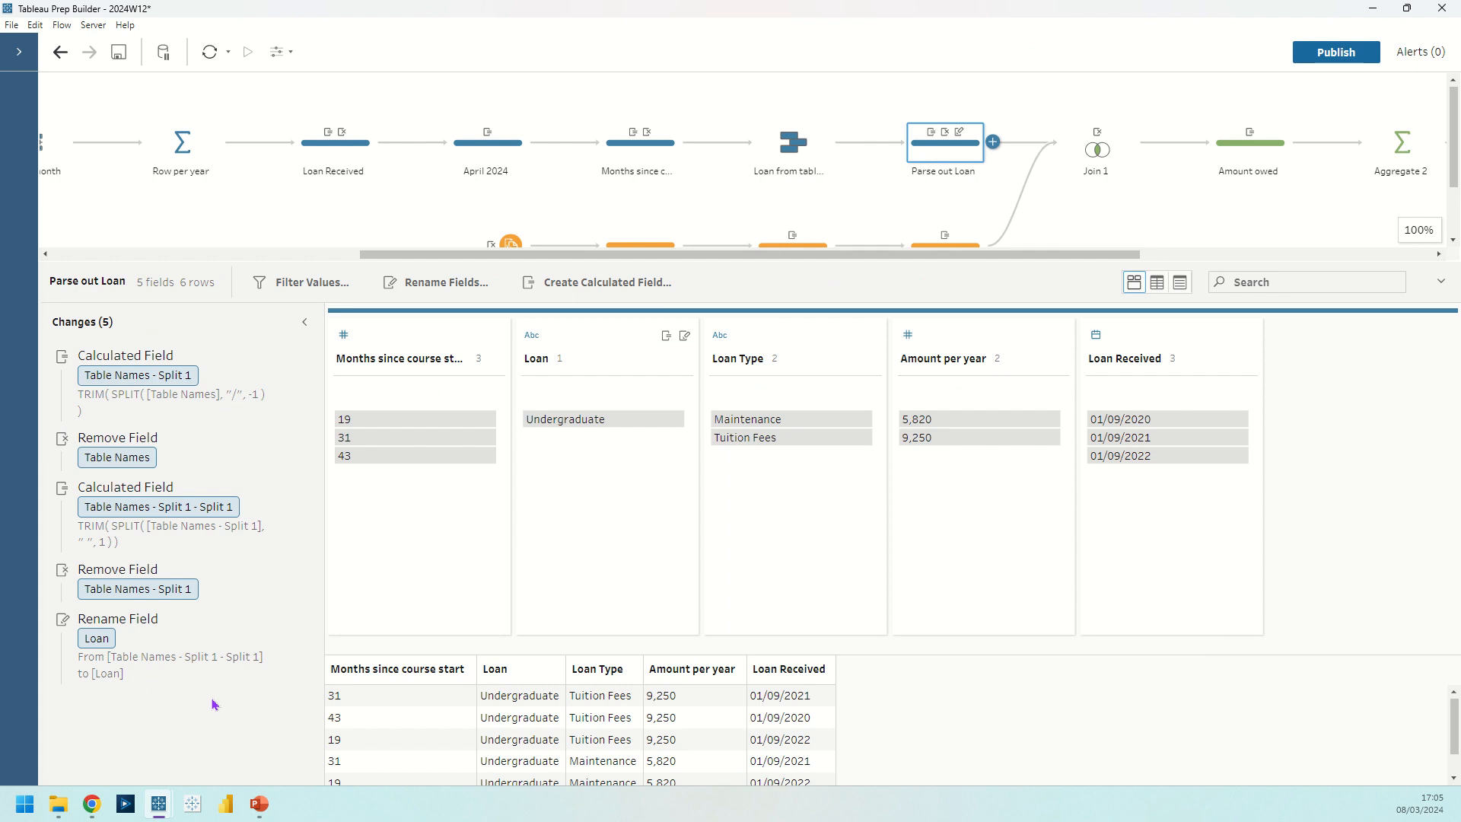
mouse_move(609, 430)
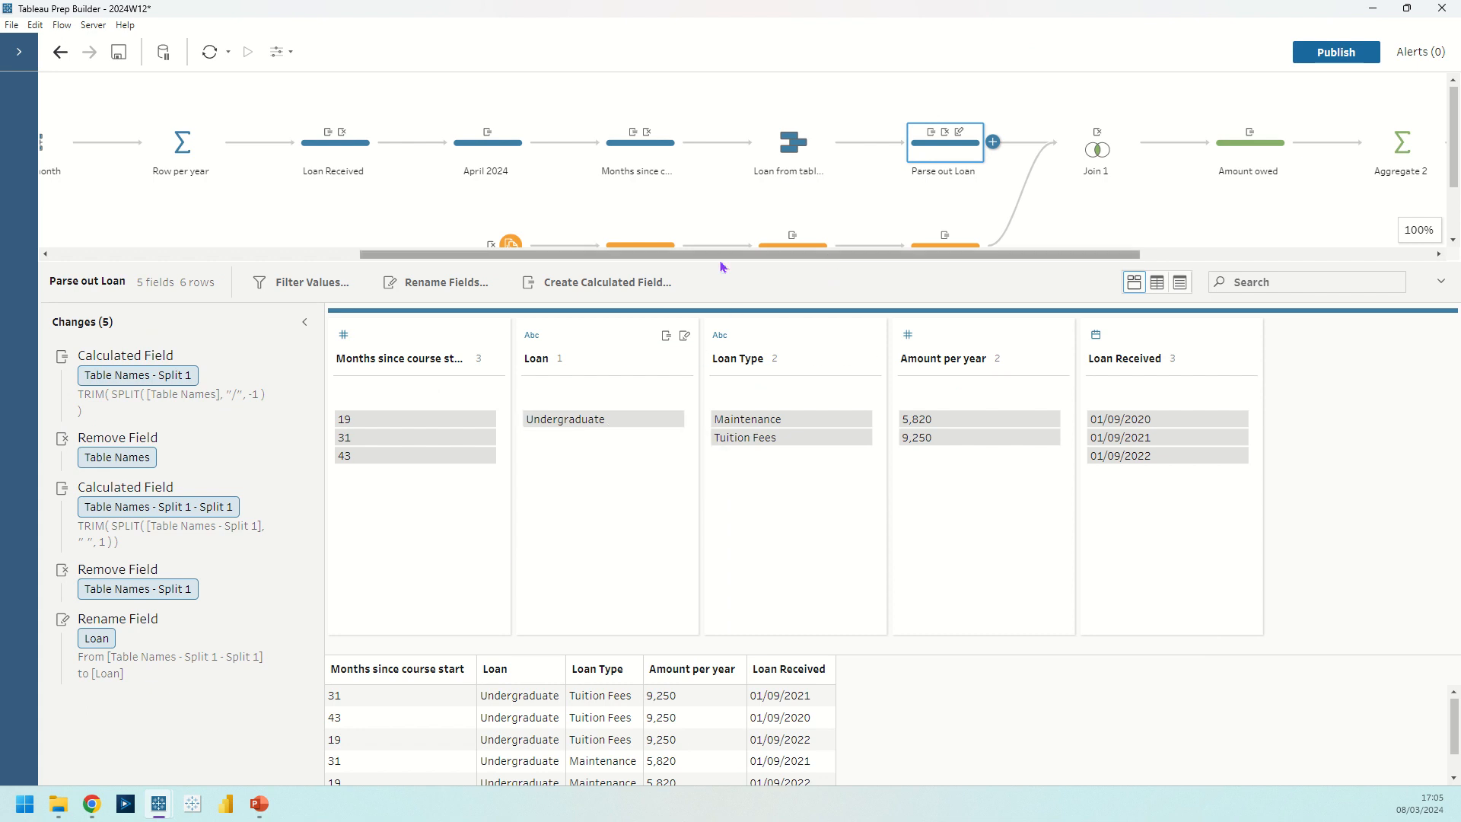
- Review the repayment branch by opening its View, Interest per month and % repayment adjust steps in turn
scroll(1041, 258, "down", 1)
scroll(1042, 259, "down", 3)
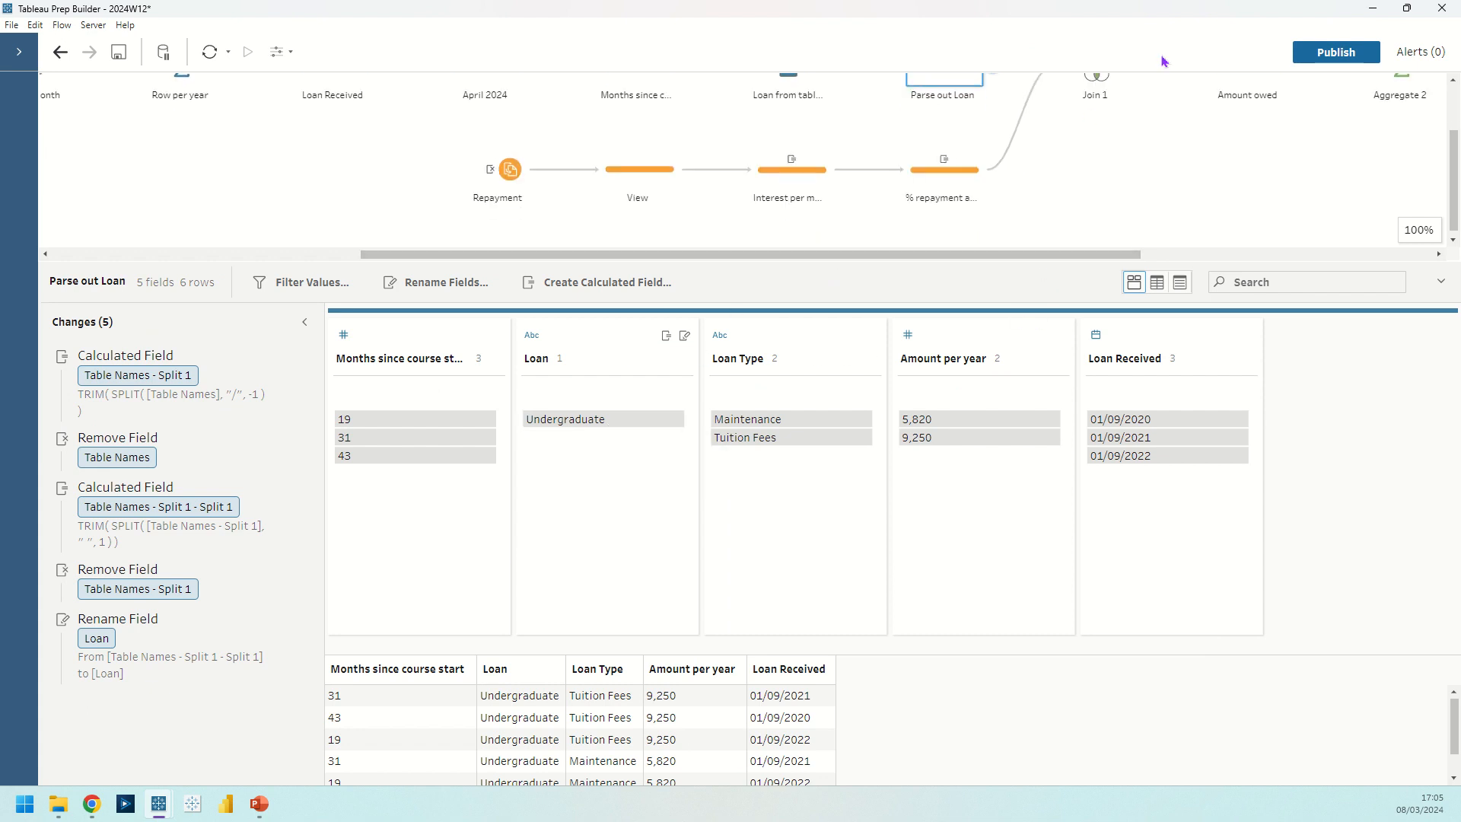
left_click(622, 179)
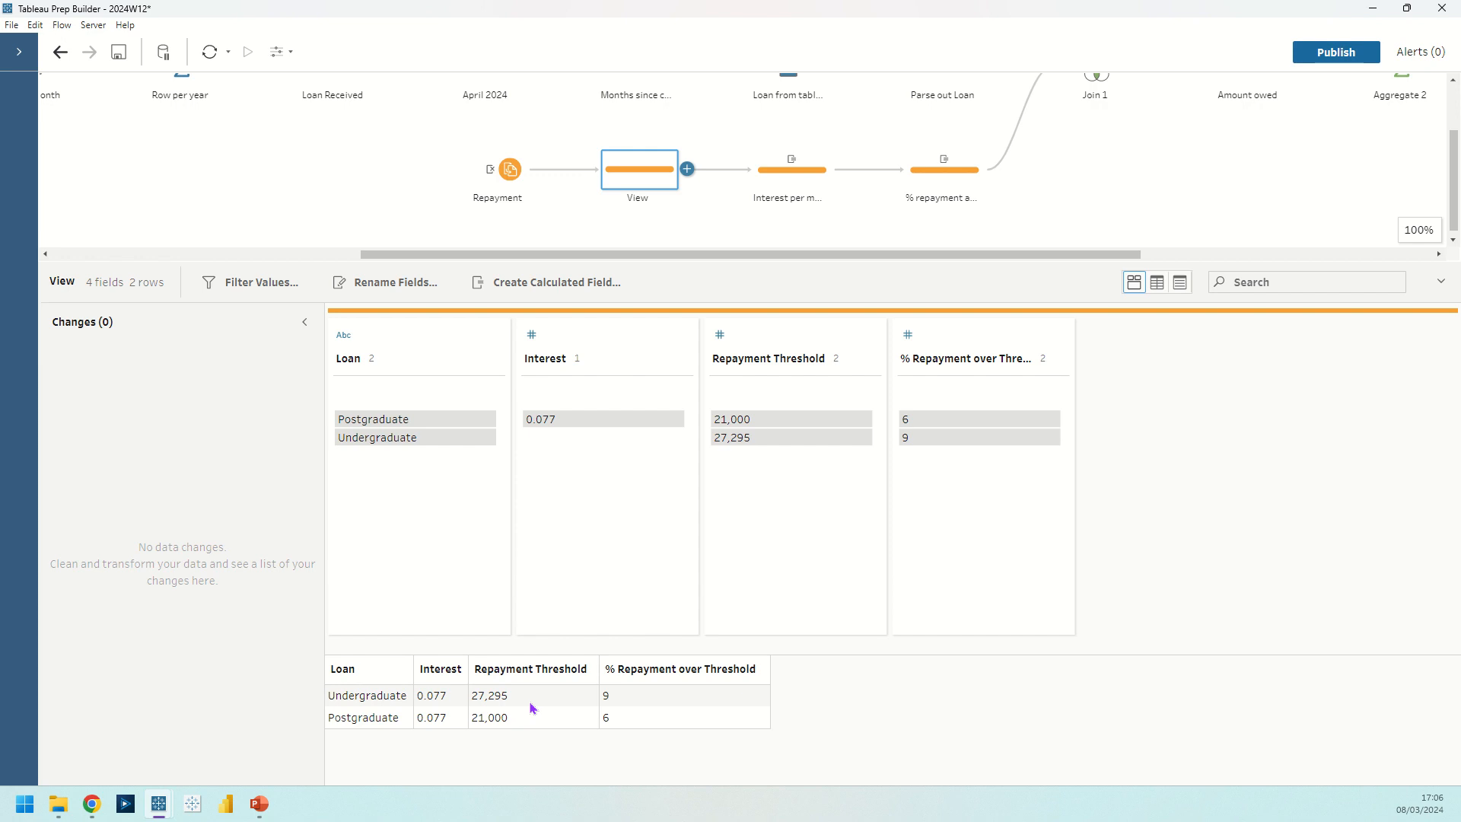
left_click(796, 178)
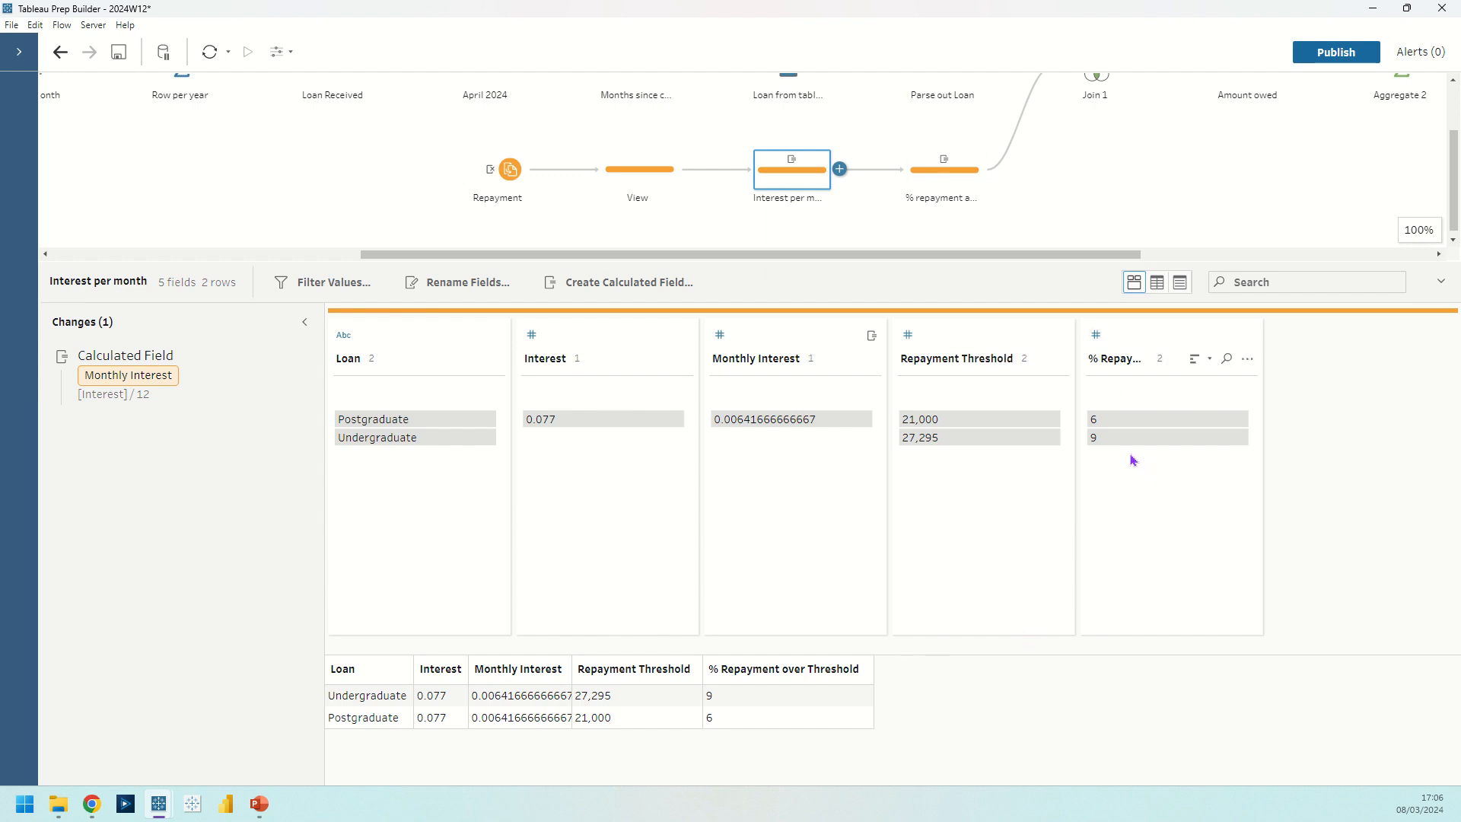
left_click(942, 183)
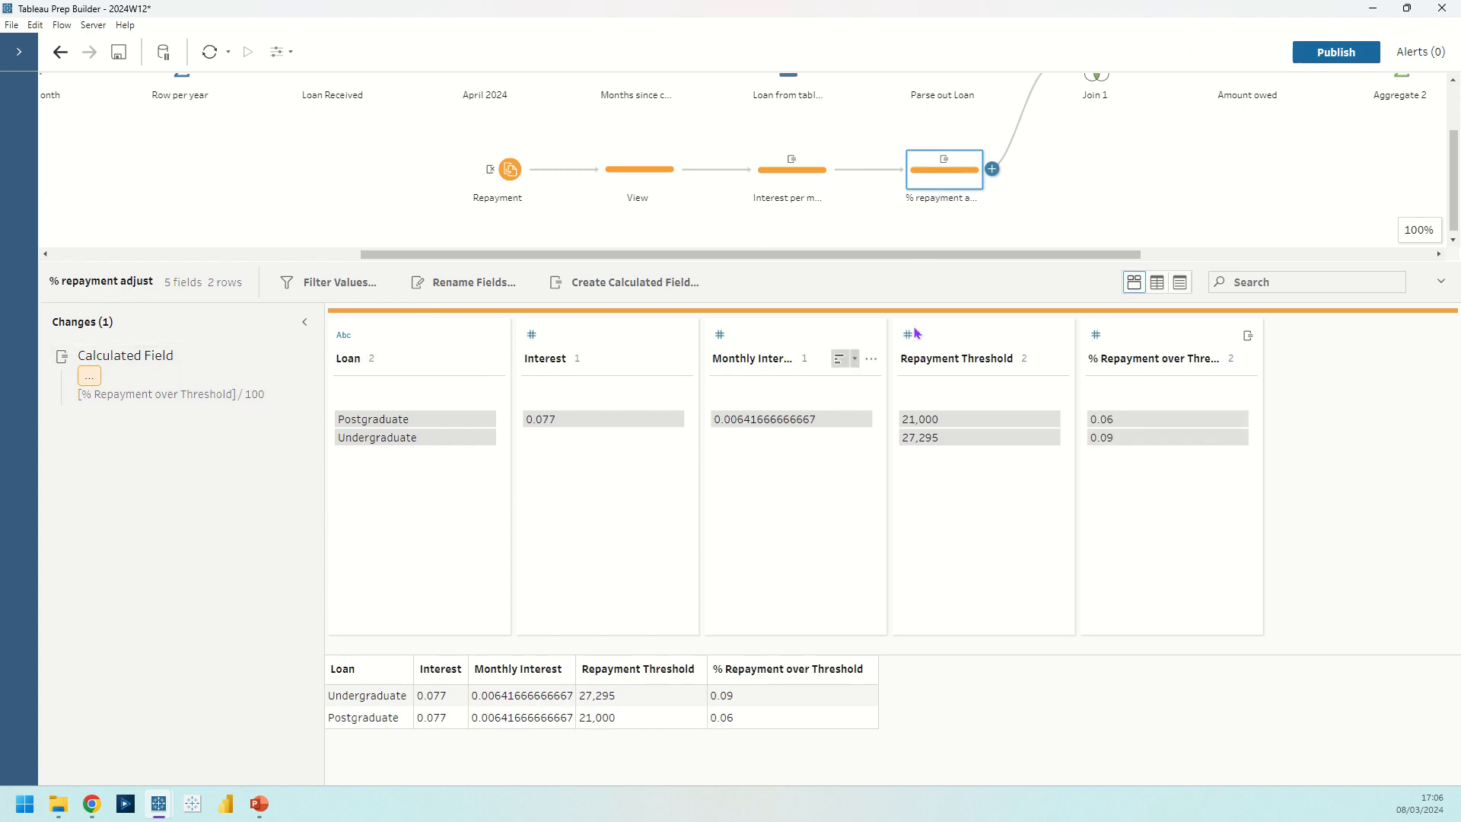
- Open Join 1 and examine its join clause, join type and summary of join results
left_click_drag(963, 263, 1183, 276)
left_click(634, 110)
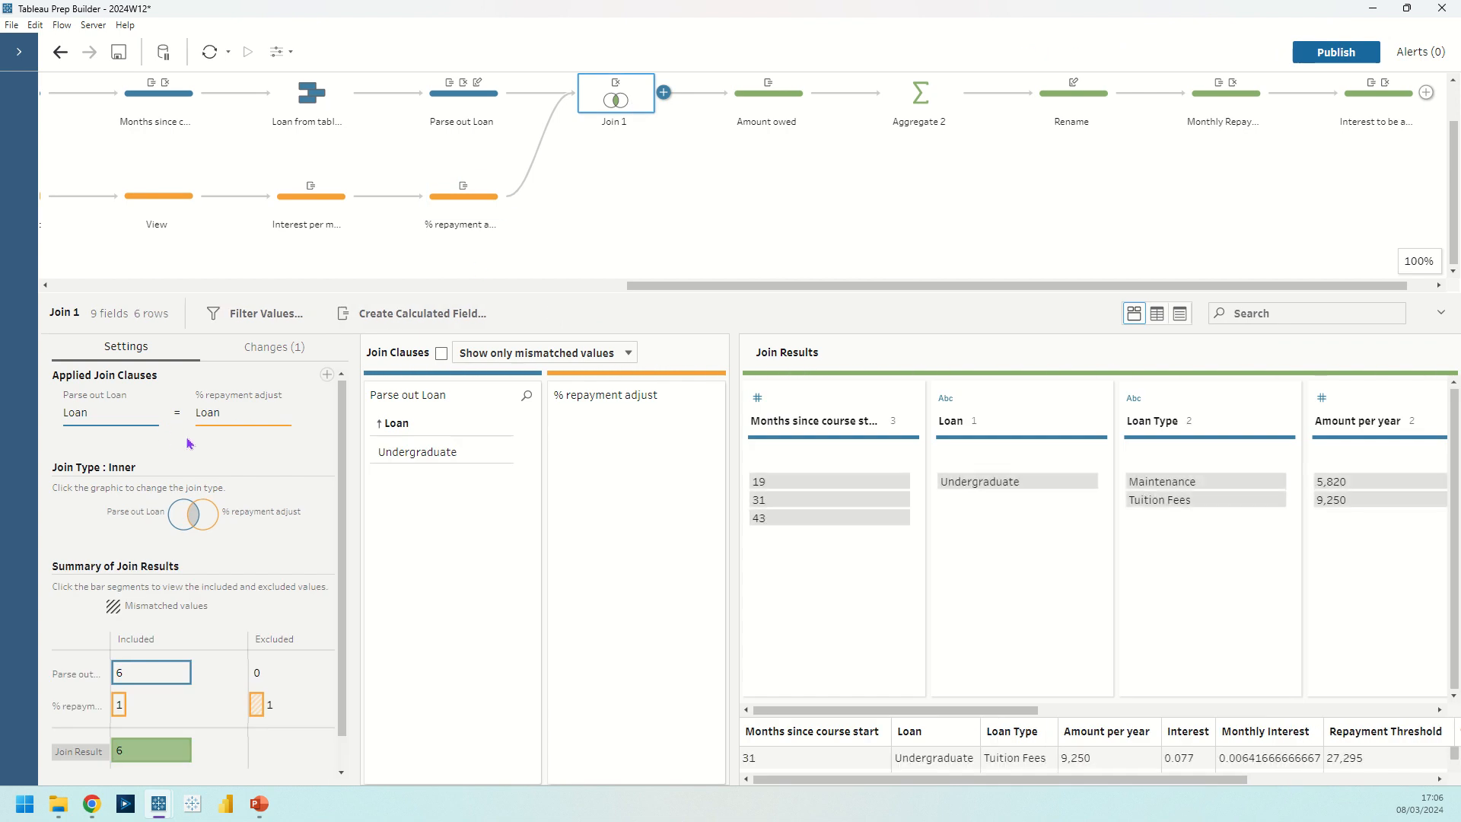
mouse_move(129, 736)
- Open the Amount owed step and inspect the formula of its Amount + Interest calculated field
left_click_drag(691, 286, 718, 286)
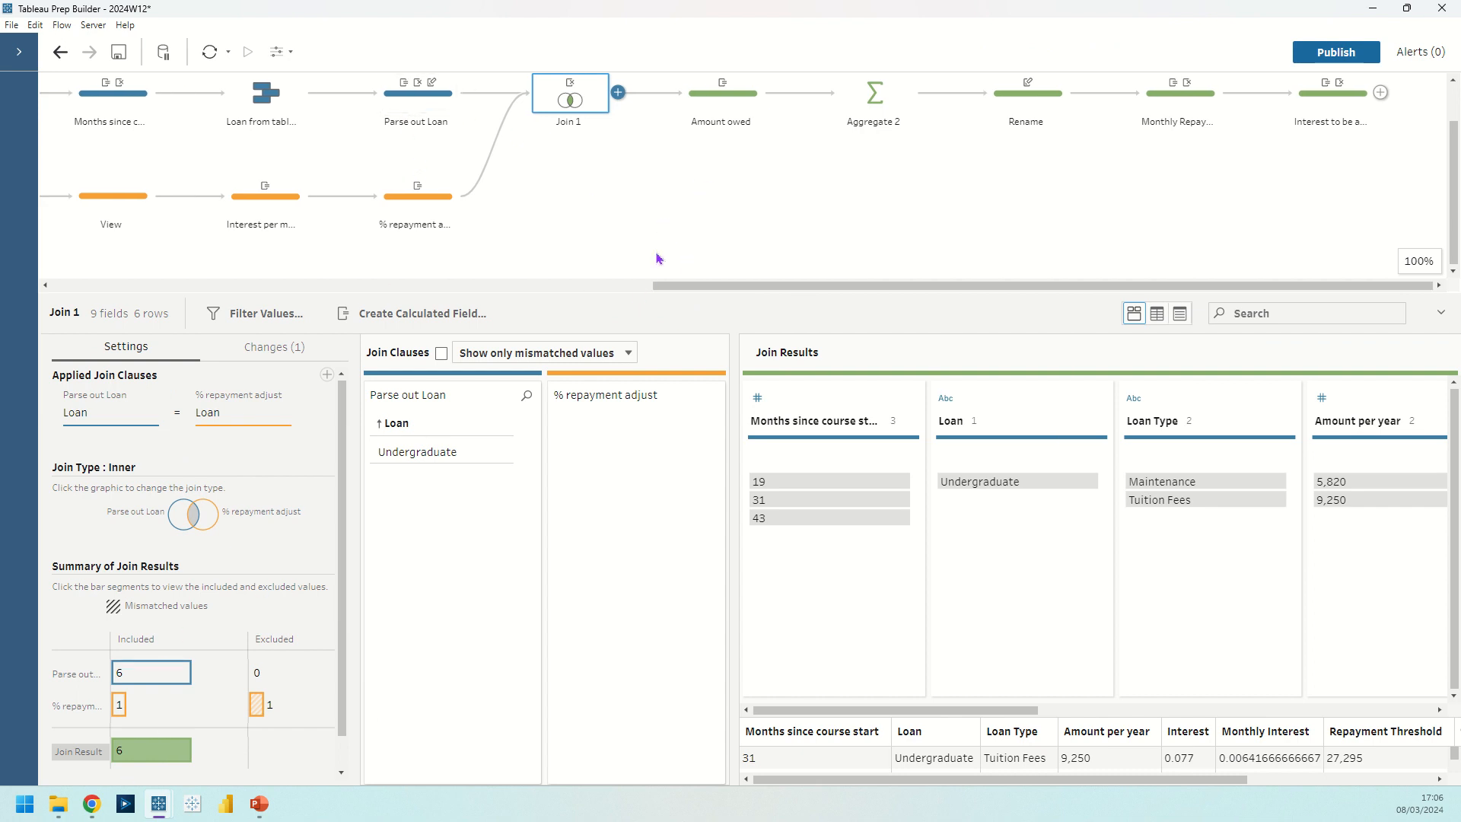
left_click(705, 99)
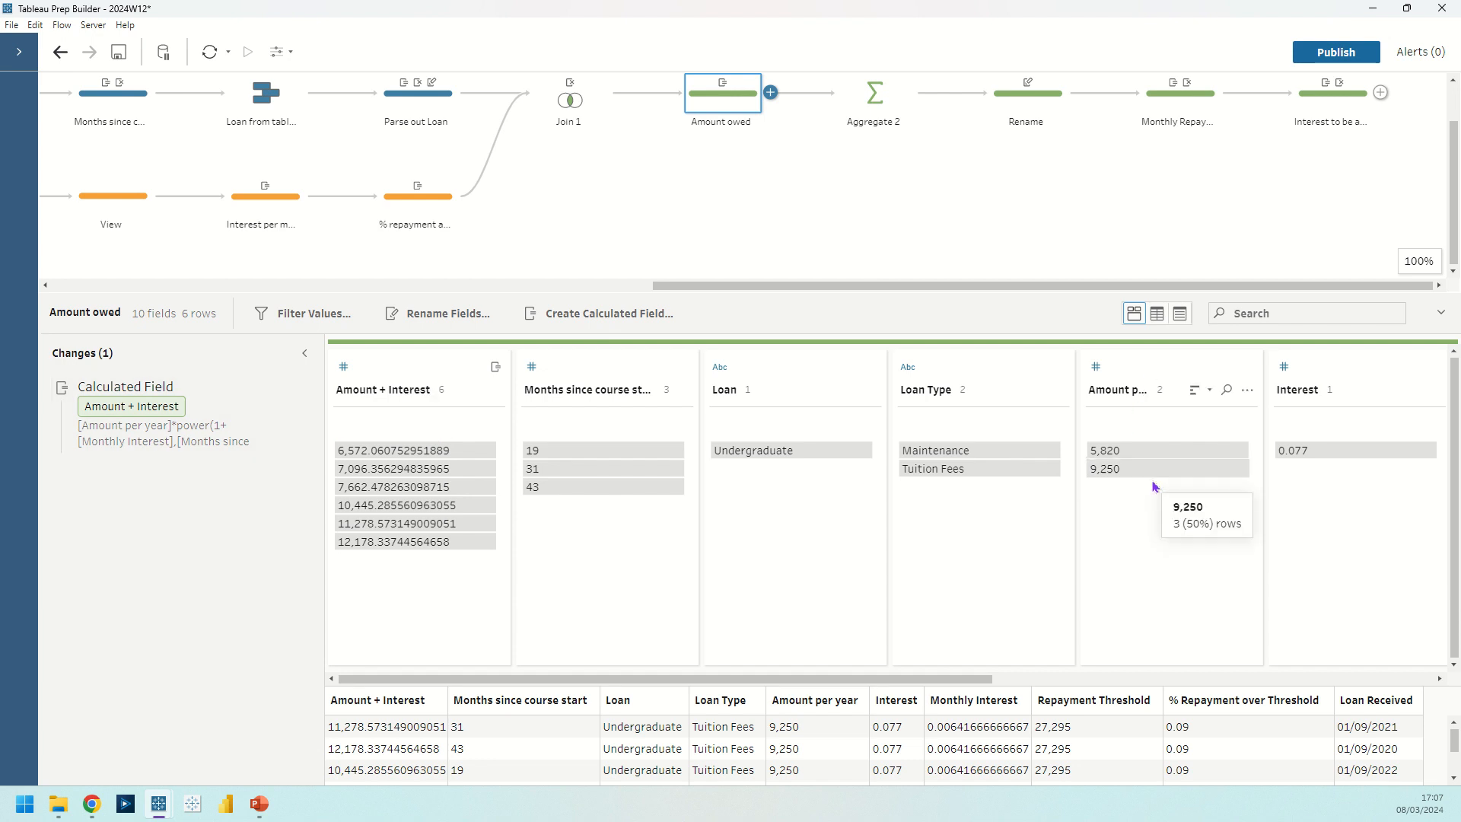
left_click(281, 389)
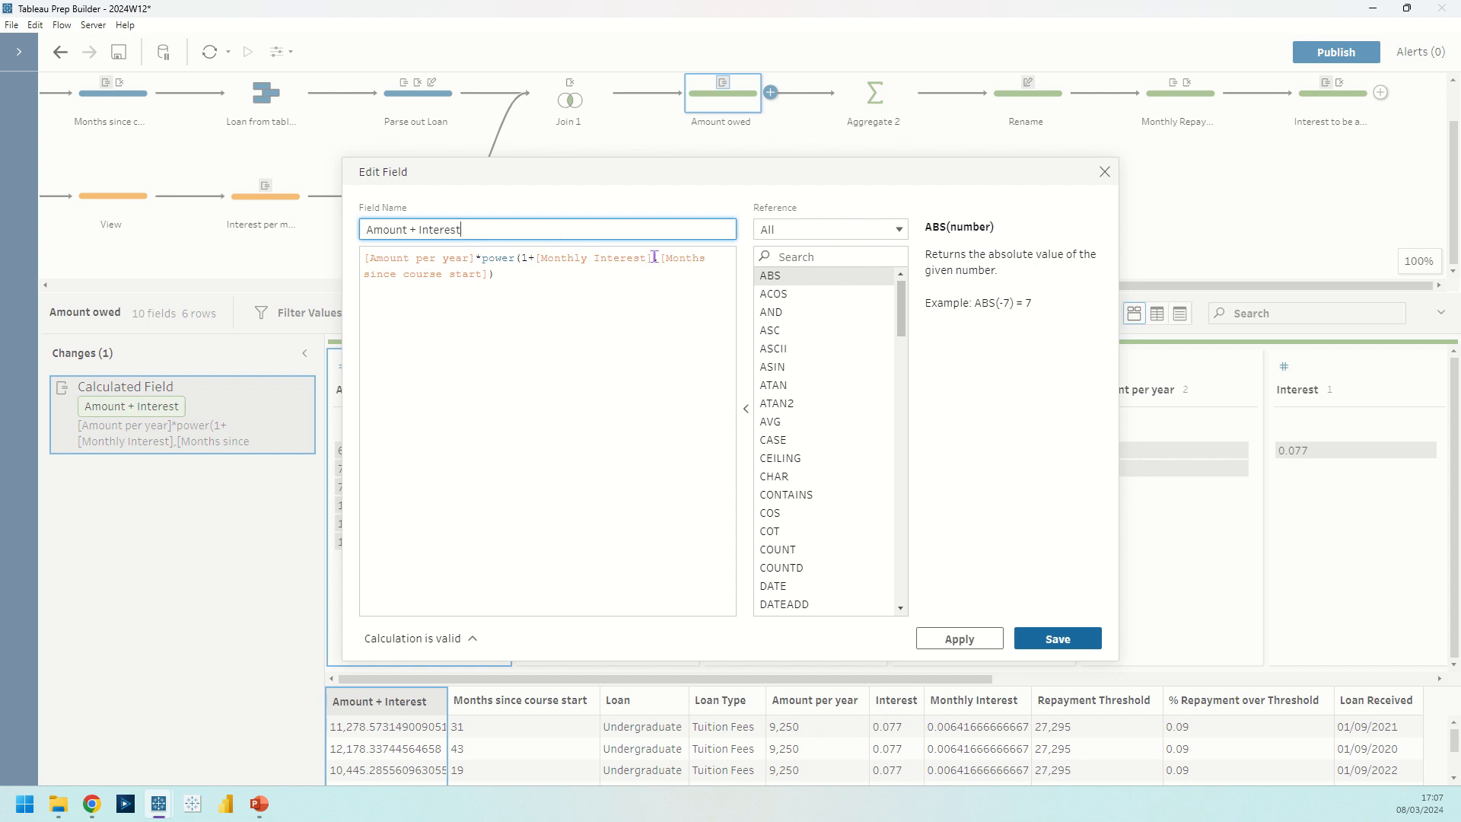
left_click_drag(660, 258, 548, 279)
left_click(489, 274)
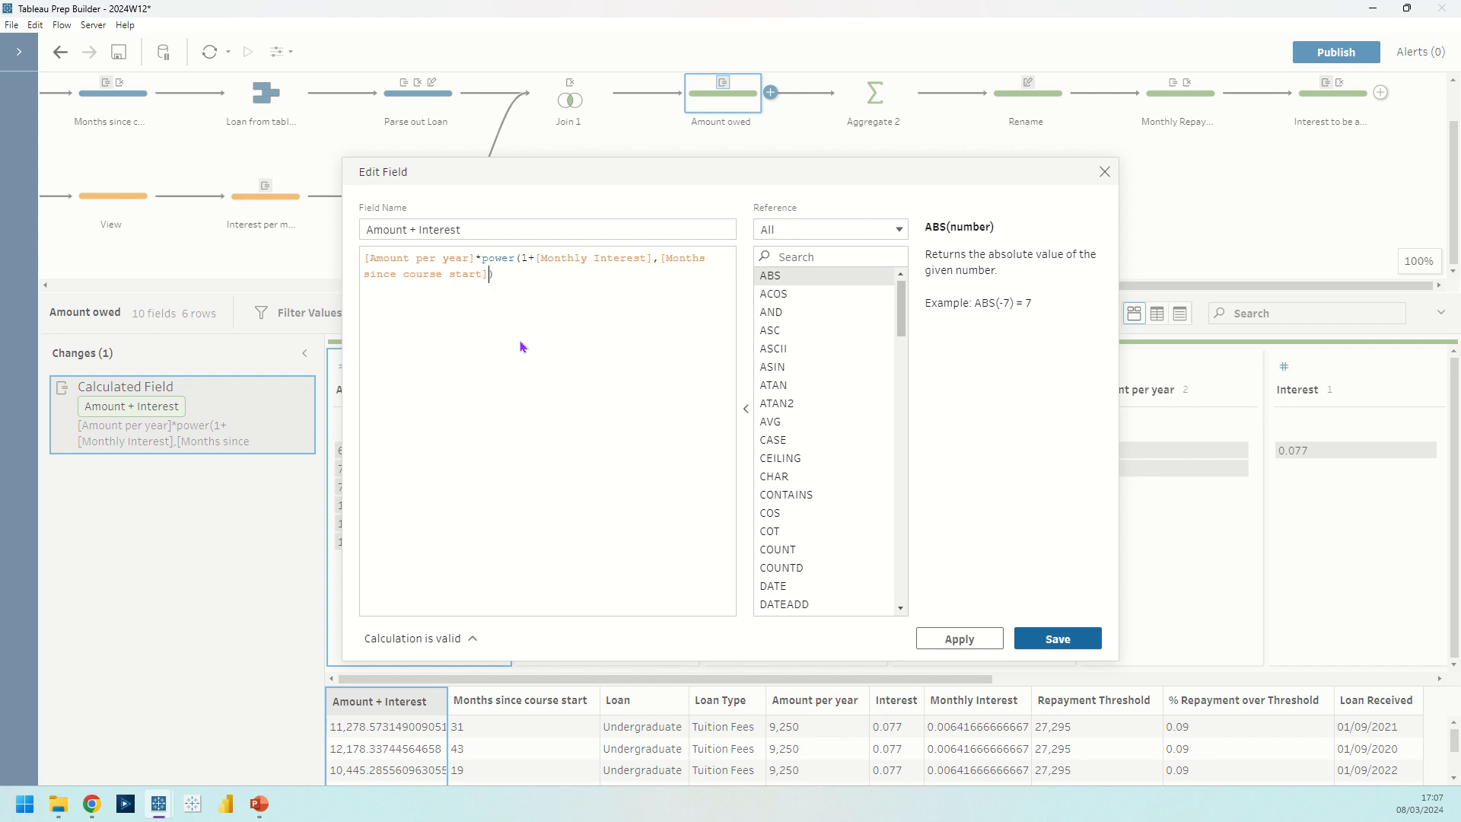
left_click(1104, 172)
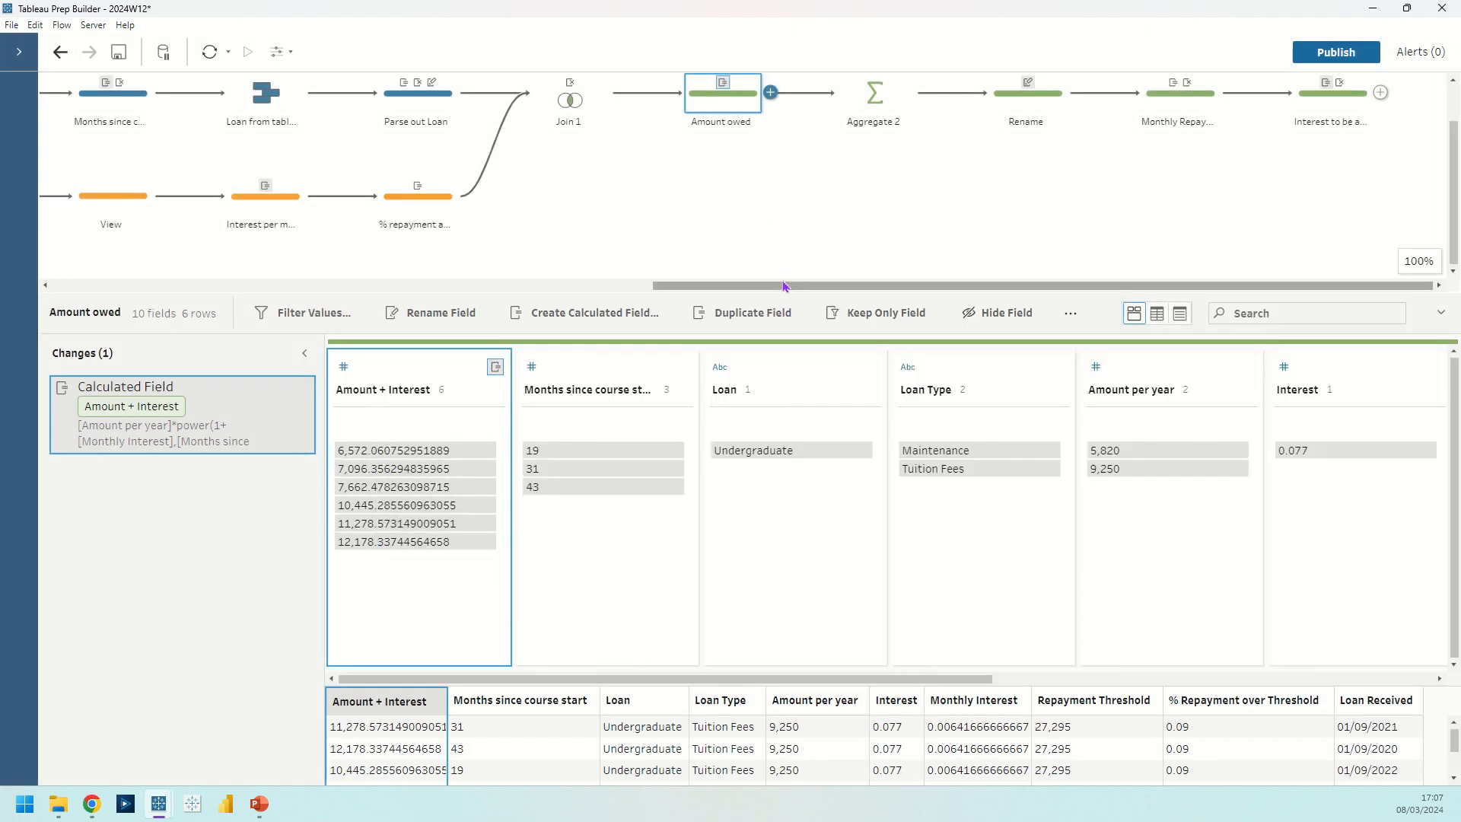
- Review the grouped and aggregated fields in Aggregate 2, and the field renames in the Rename step
left_click(889, 105)
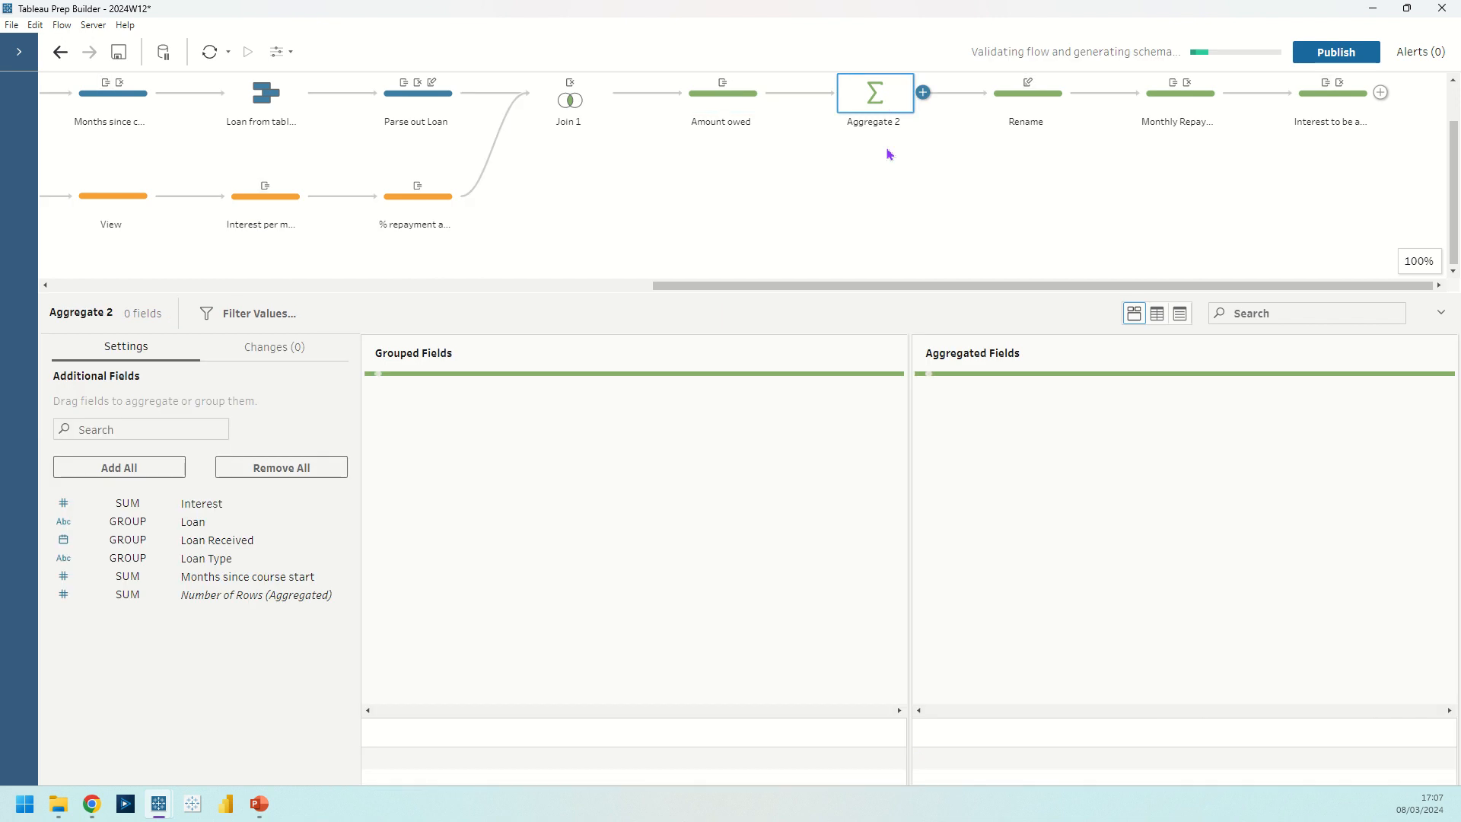
left_click_drag(423, 716, 525, 718)
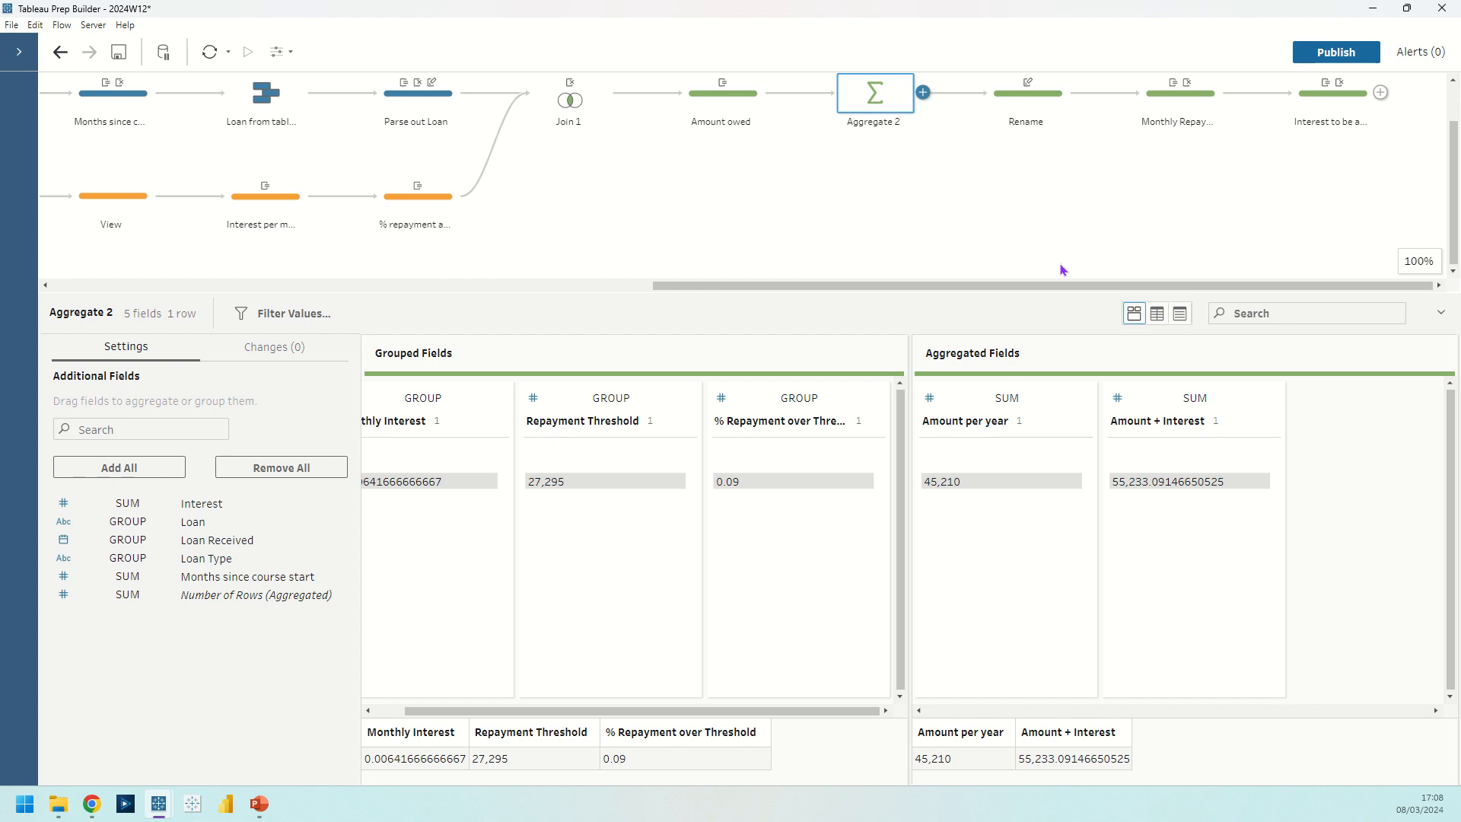
left_click(1007, 112)
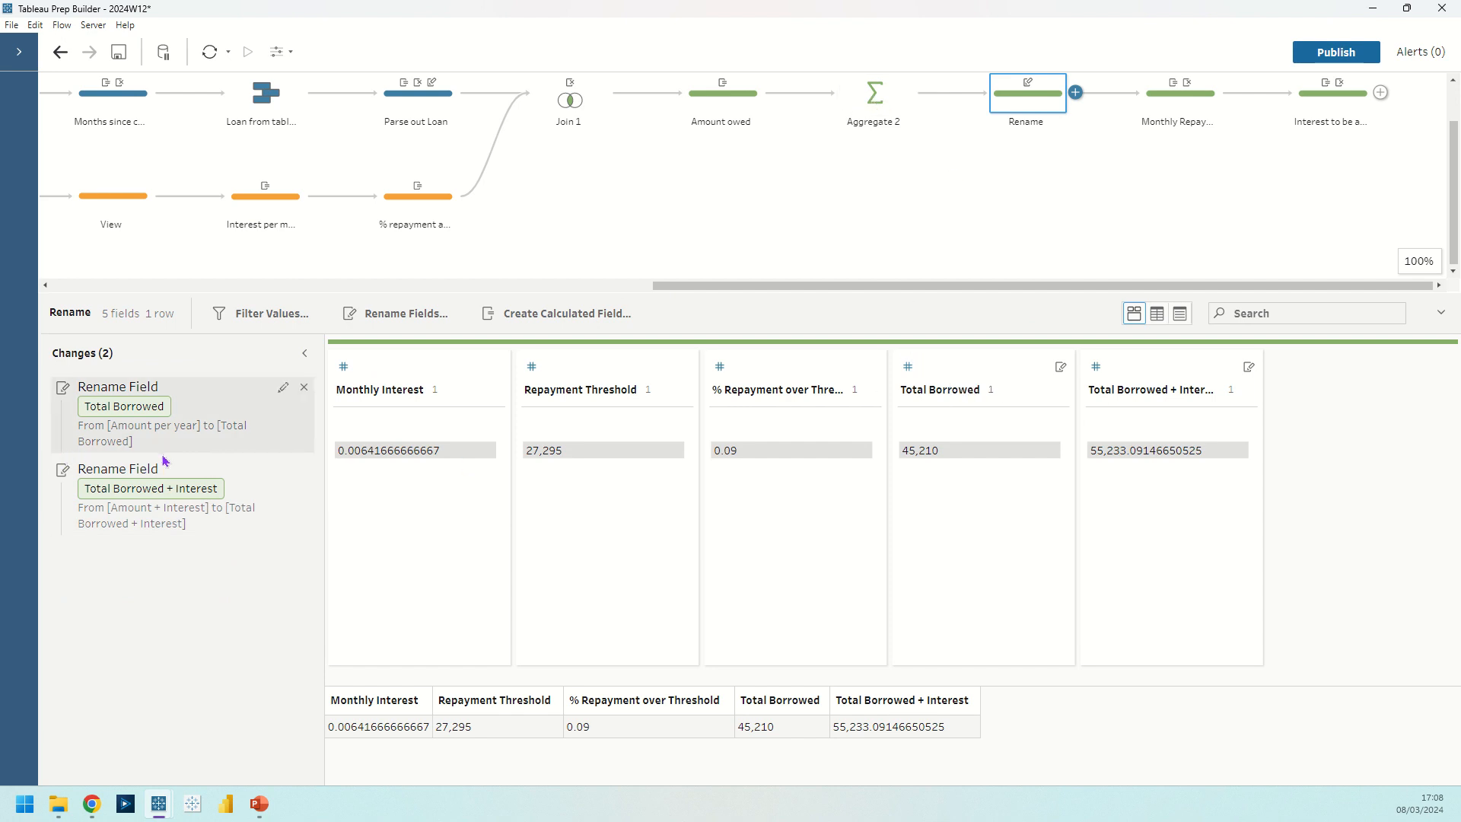
- Open the Monthly Repayment step and inspect the settings of the Salary (£k) parameter without changing them
left_click(1184, 112)
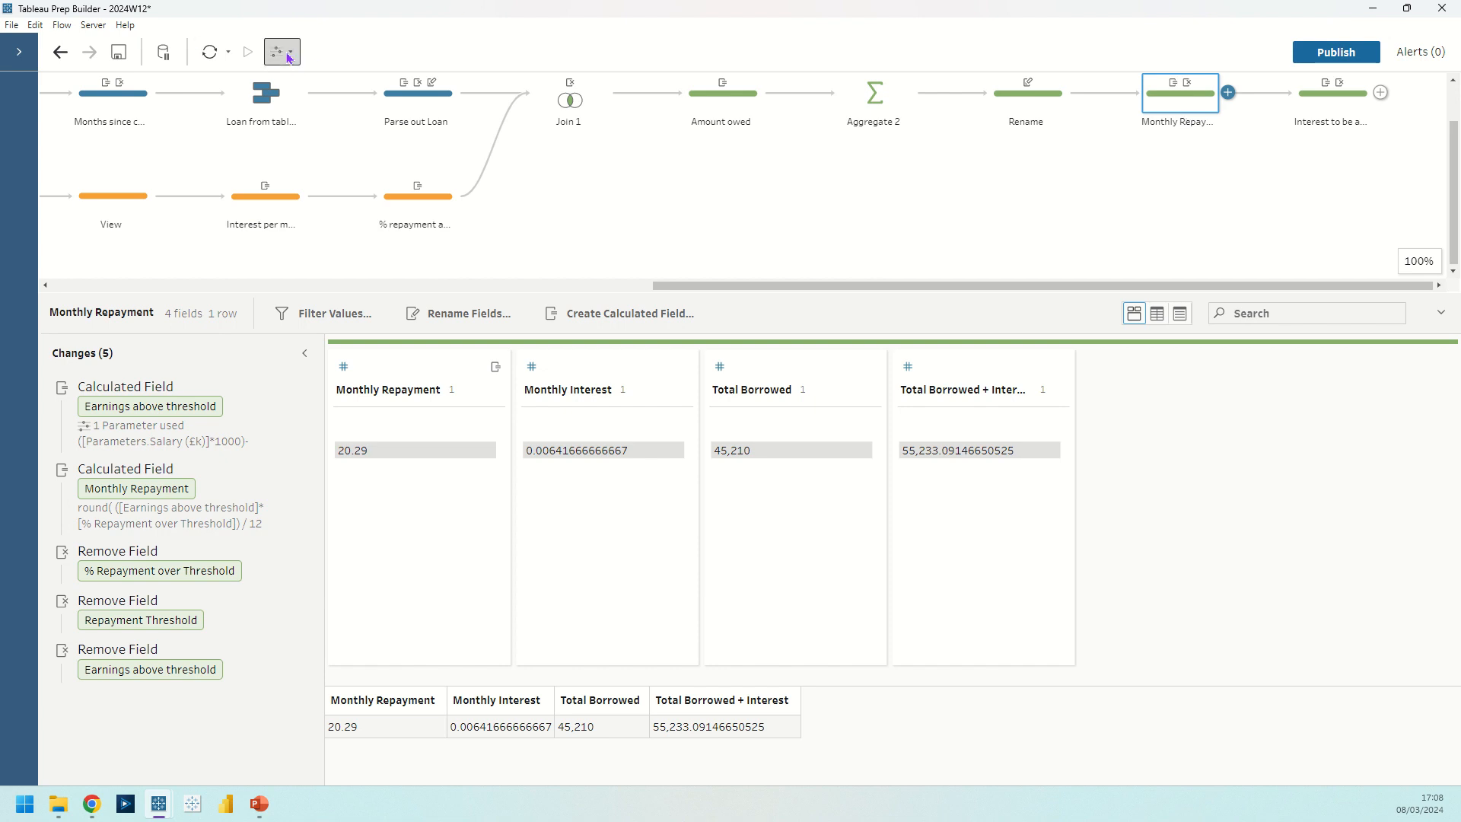
left_click(281, 51)
left_click(441, 187)
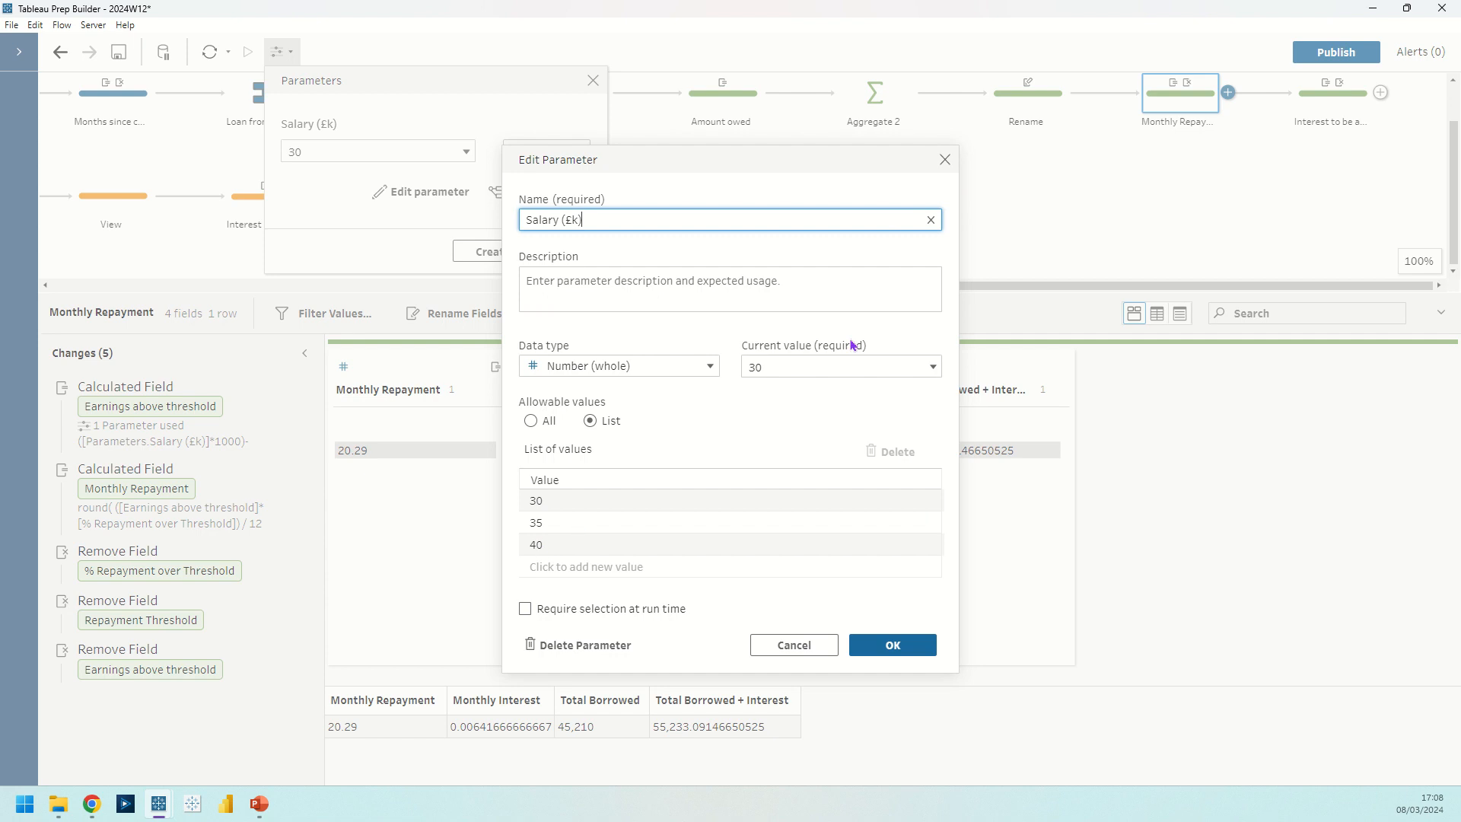
left_click(946, 161)
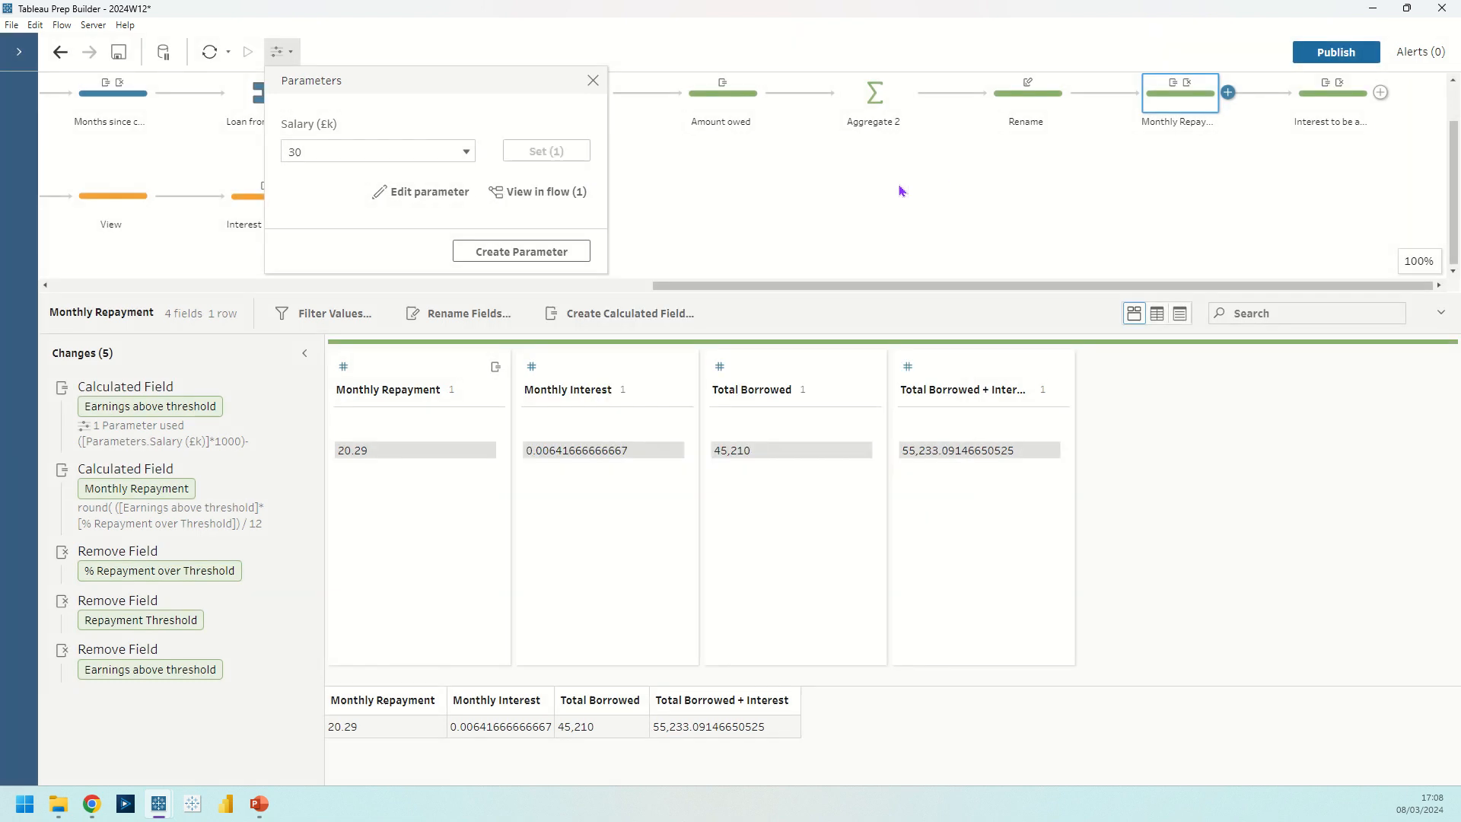
left_click(595, 80)
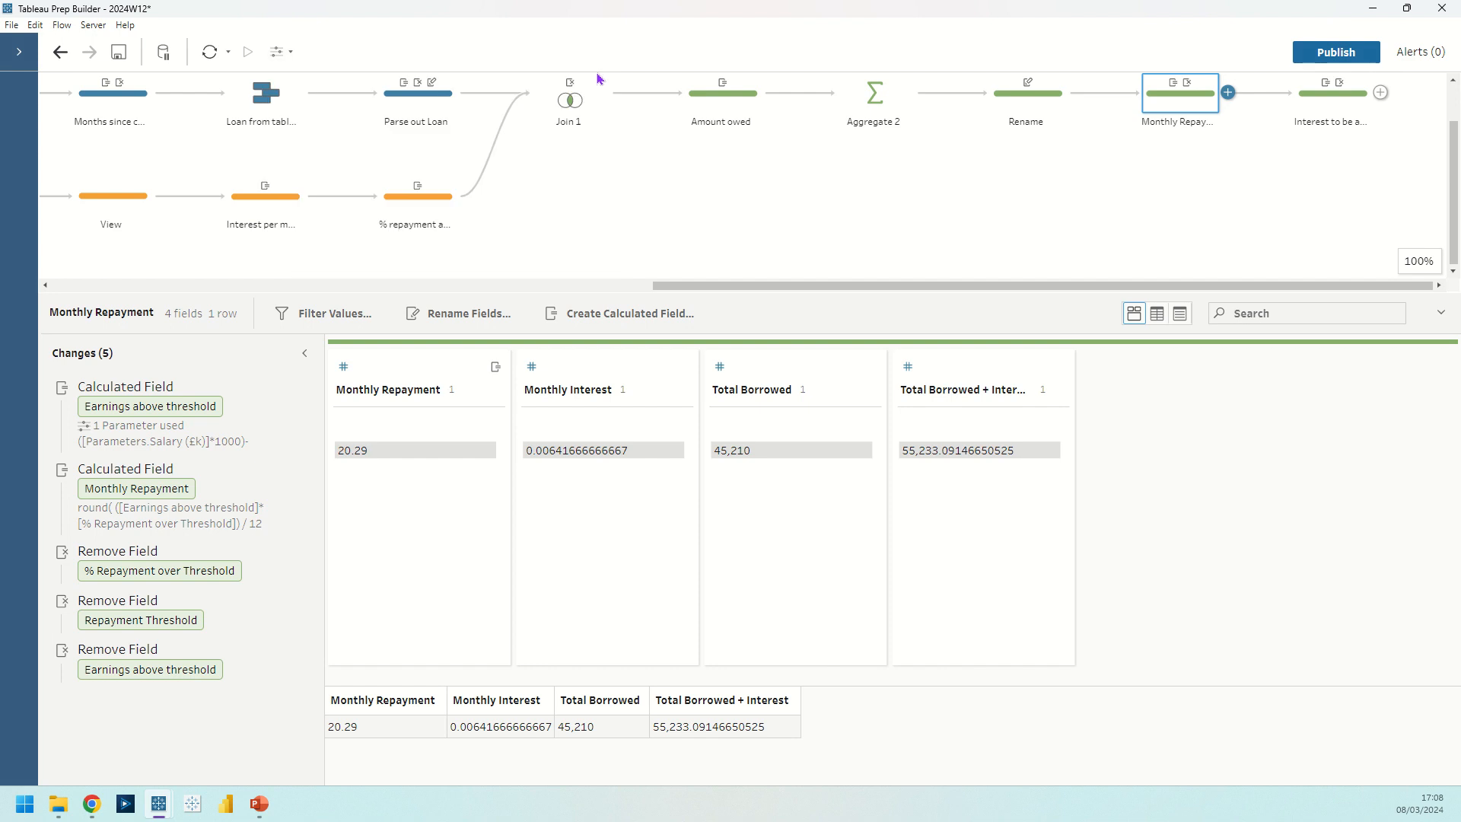
- Inspect the formulas of the Earnings above threshold and Monthly Repayment calculated fields in the Monthly Repayment step
left_click(282, 396)
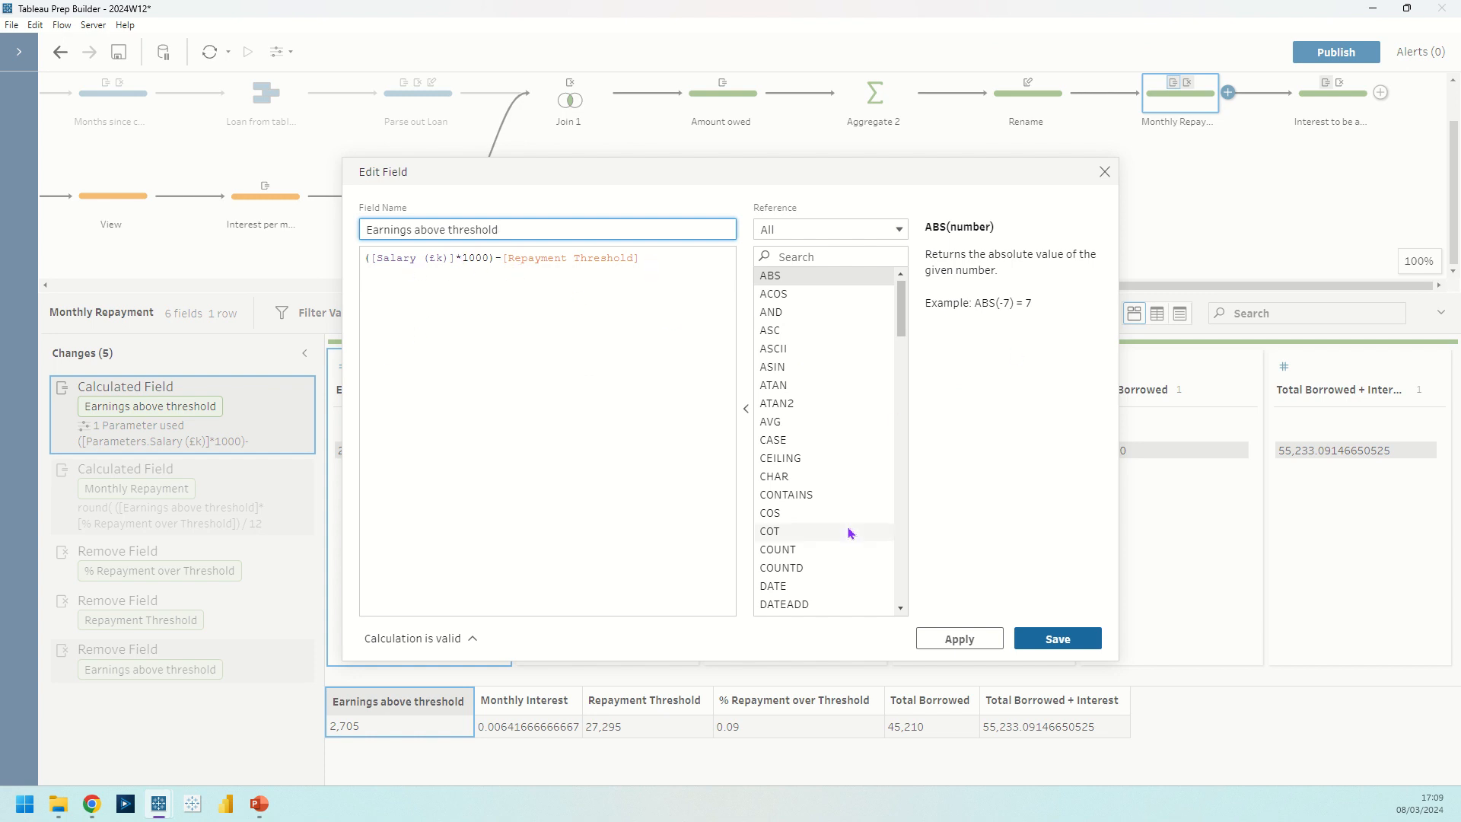
left_click(1105, 171)
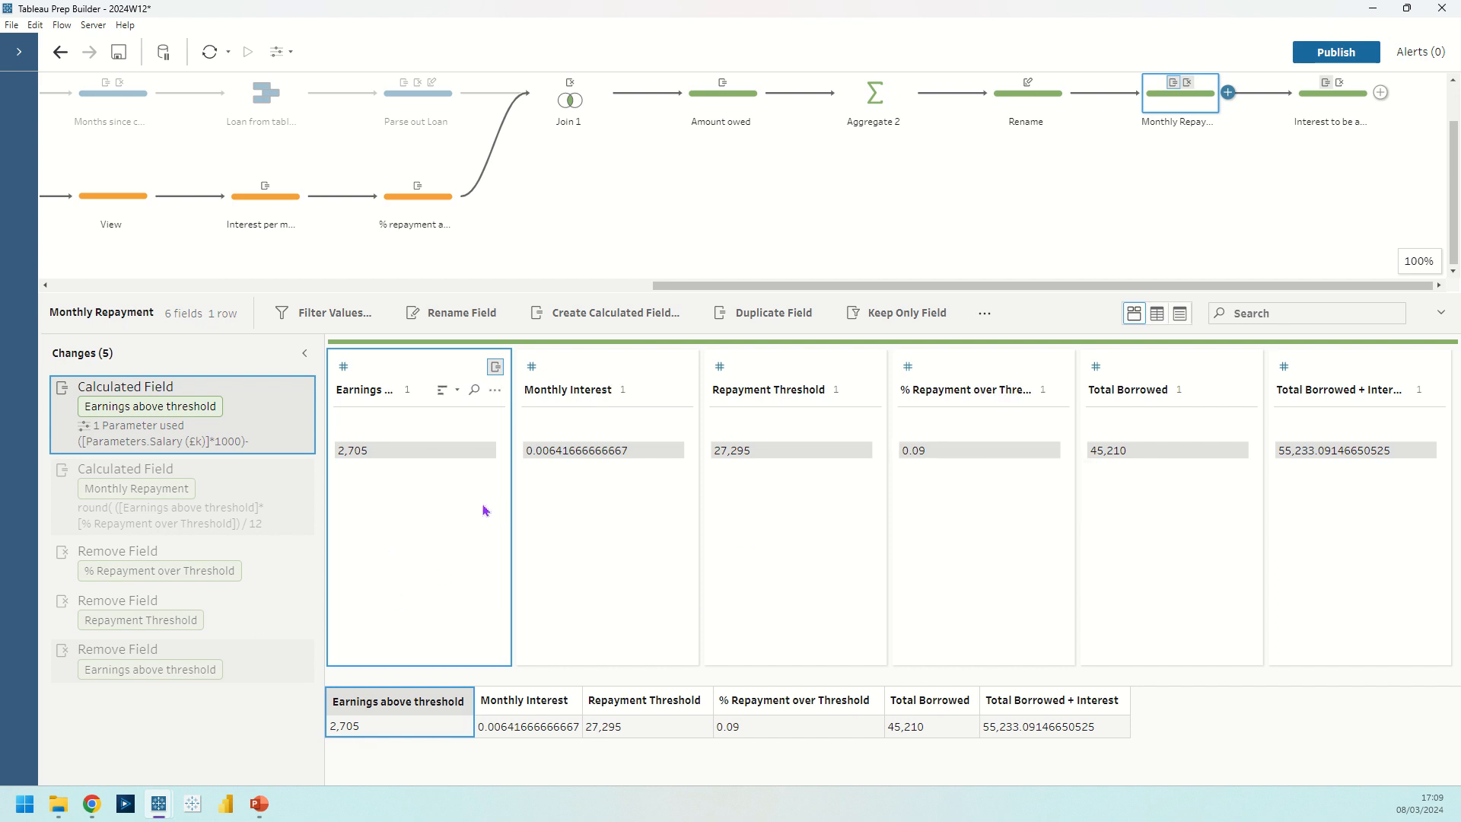
left_click(285, 469)
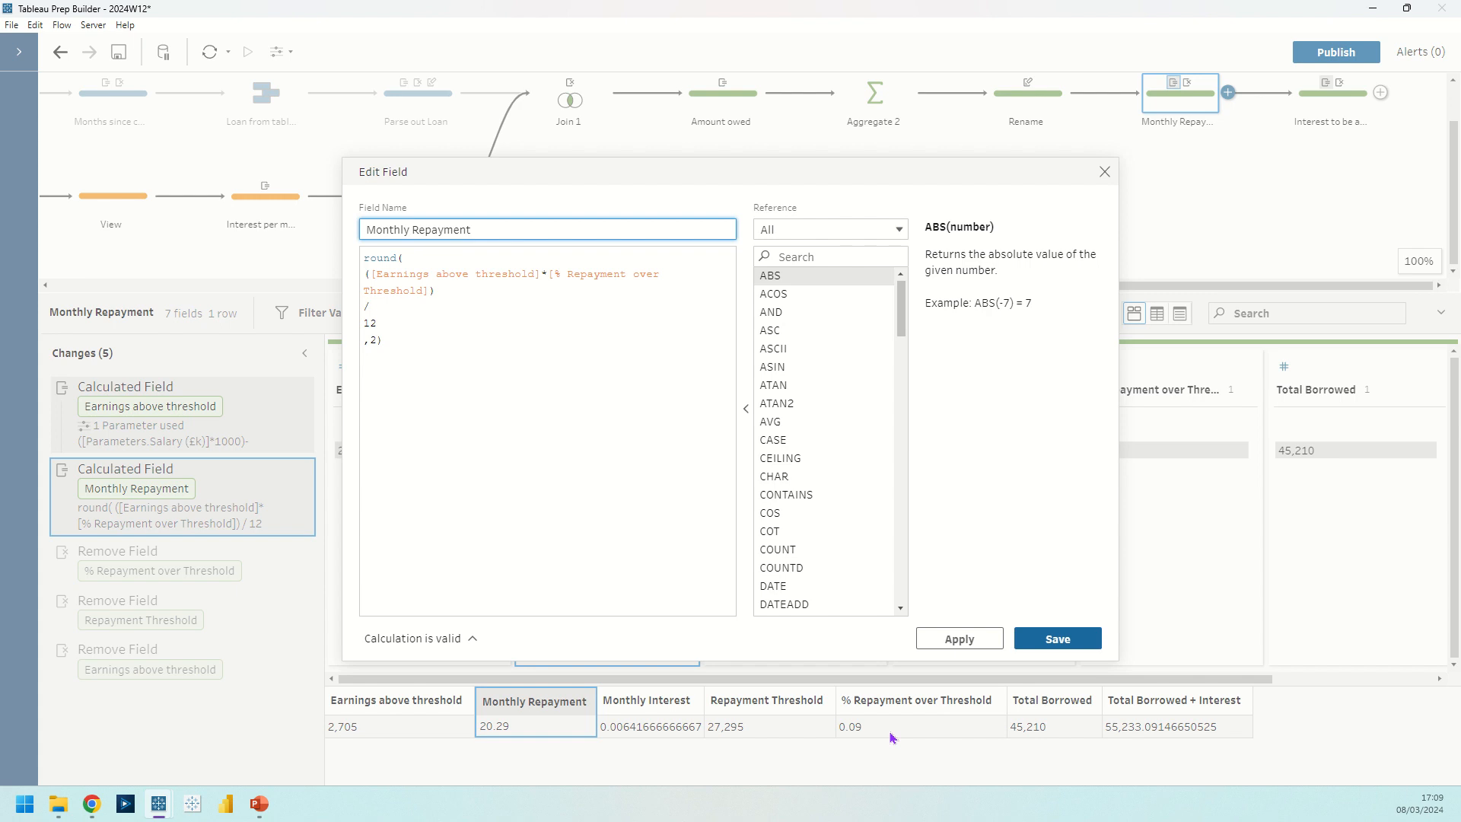
left_click(456, 279)
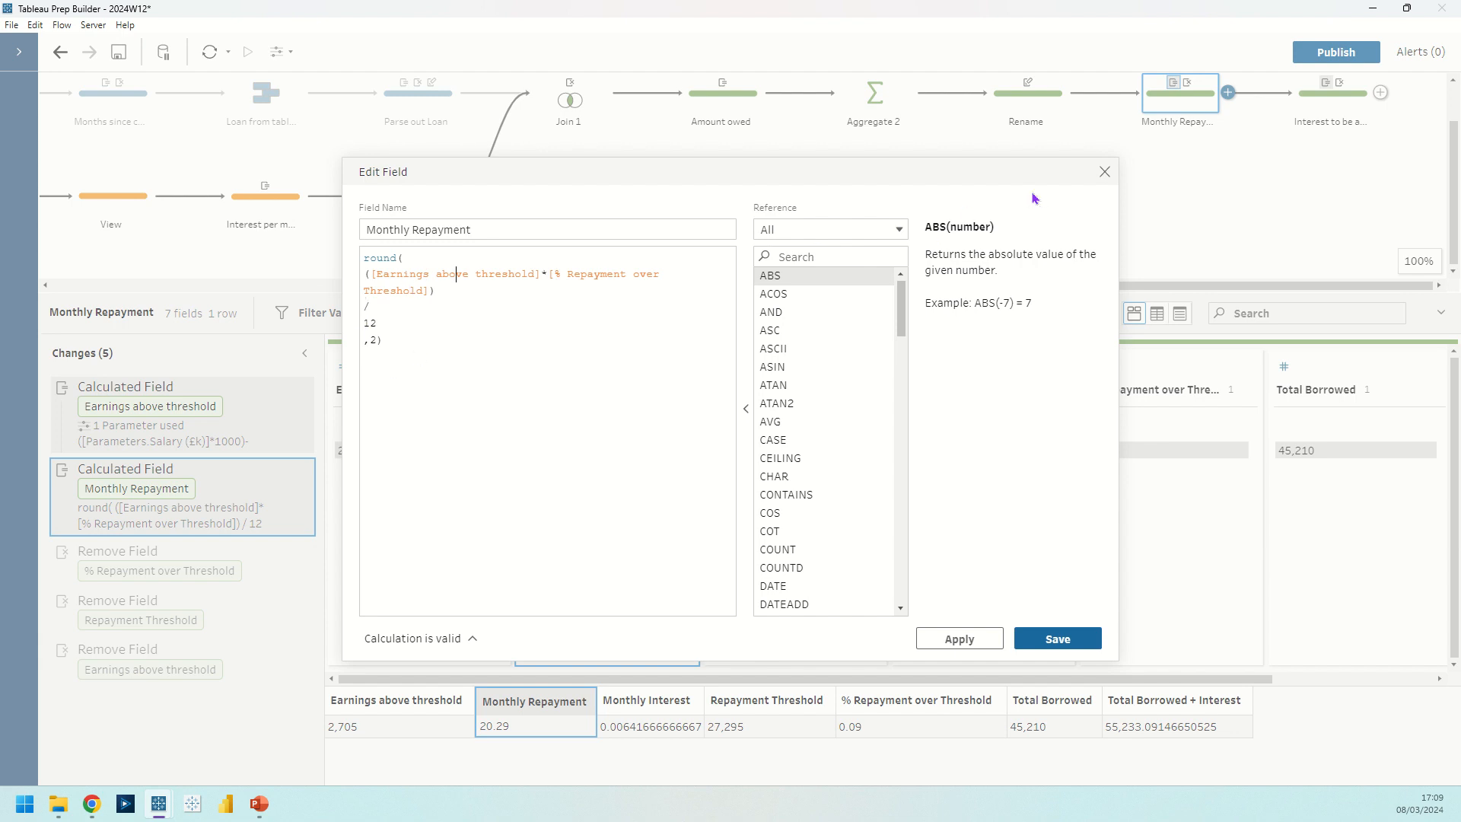
left_click(1104, 172)
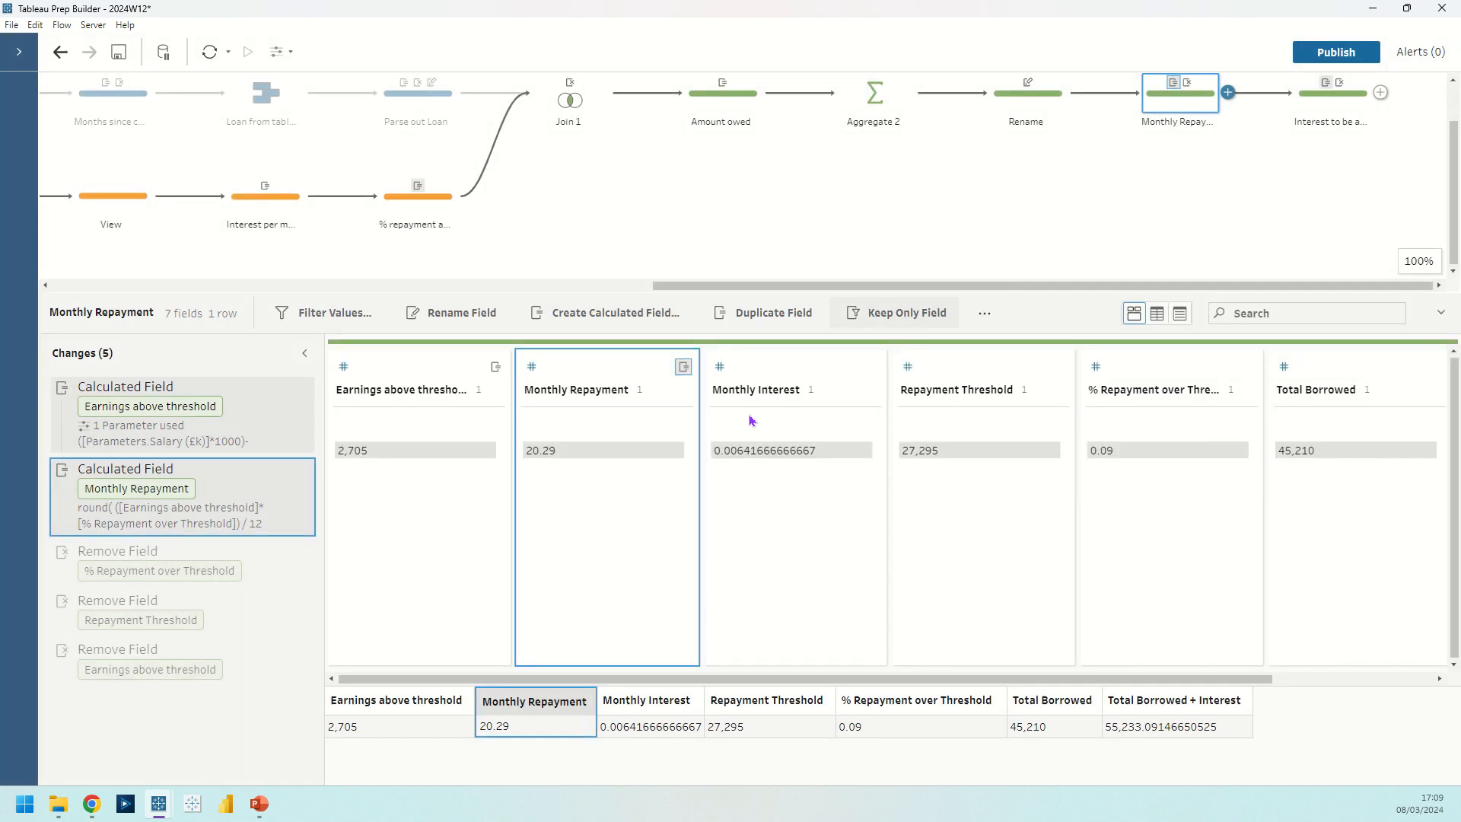
- Examine the Monthly Repayment value and the remaining fields in the step's profile
left_click(550, 450)
left_click(615, 608)
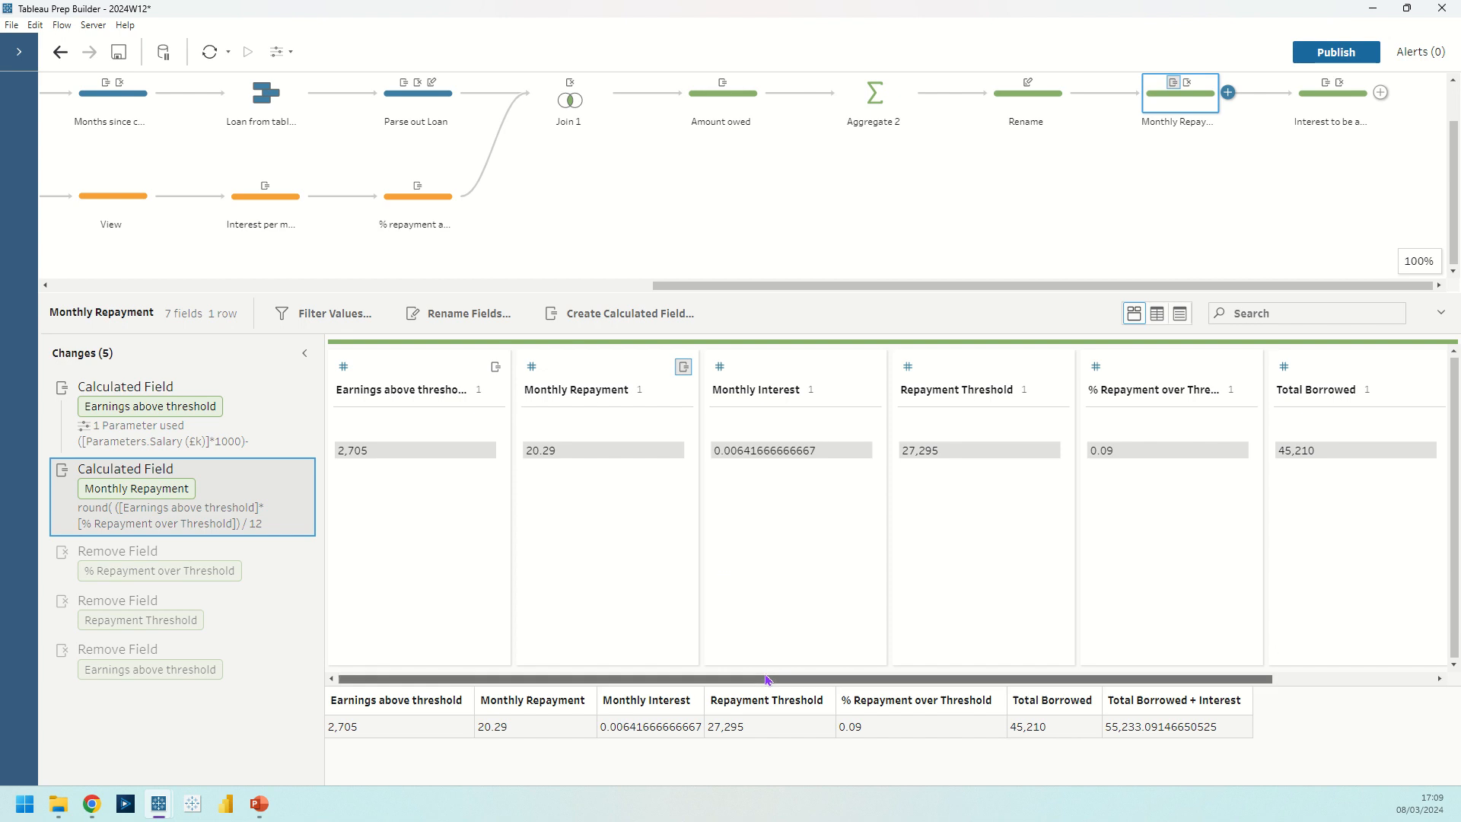
scroll(756, 664, "right", 1)
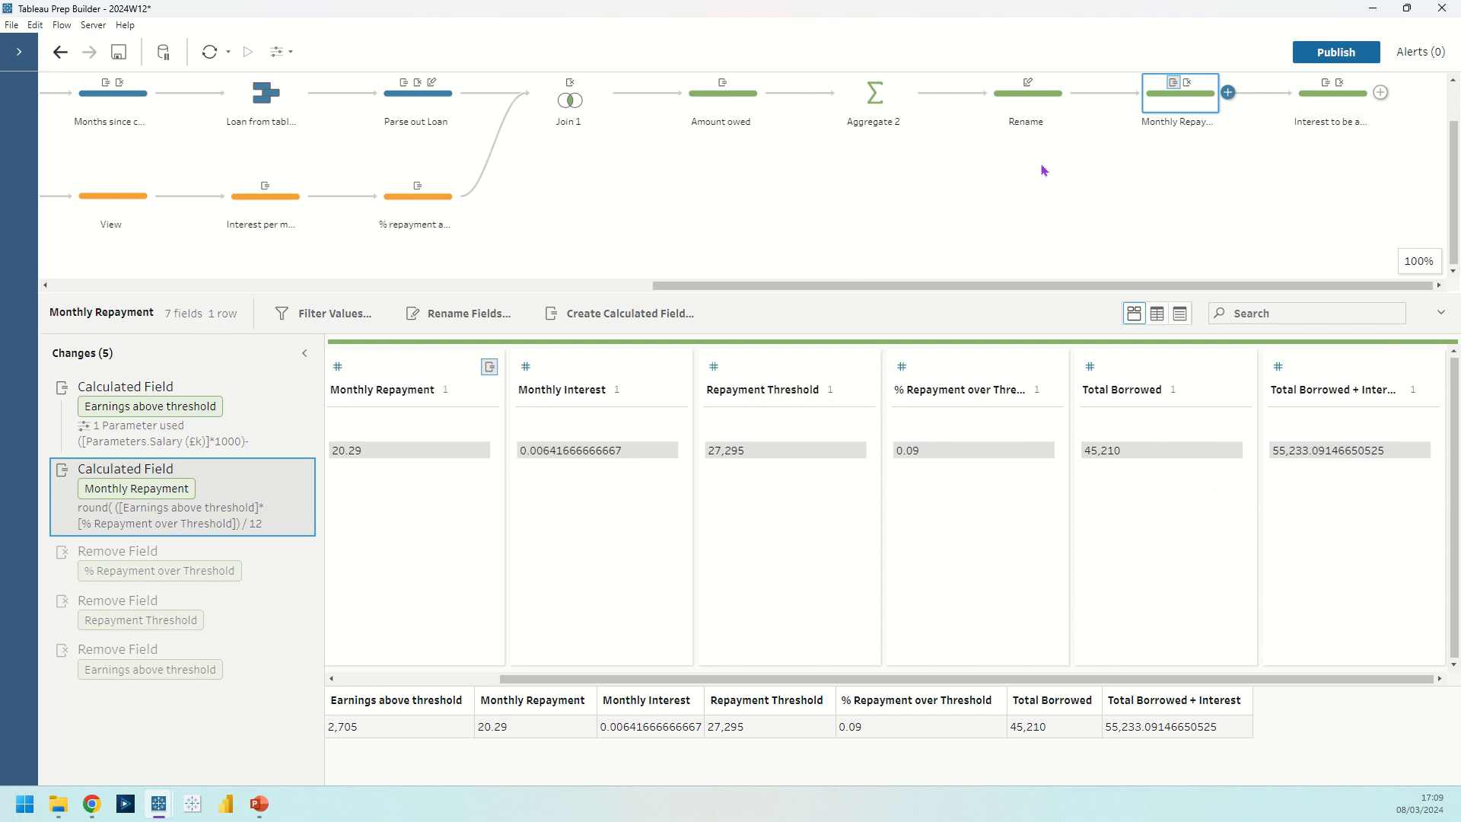
- Open the Interest to be added next month step and inspect its Total Borrowed + Interest and Interest to be added next month formulas
left_click(1310, 117)
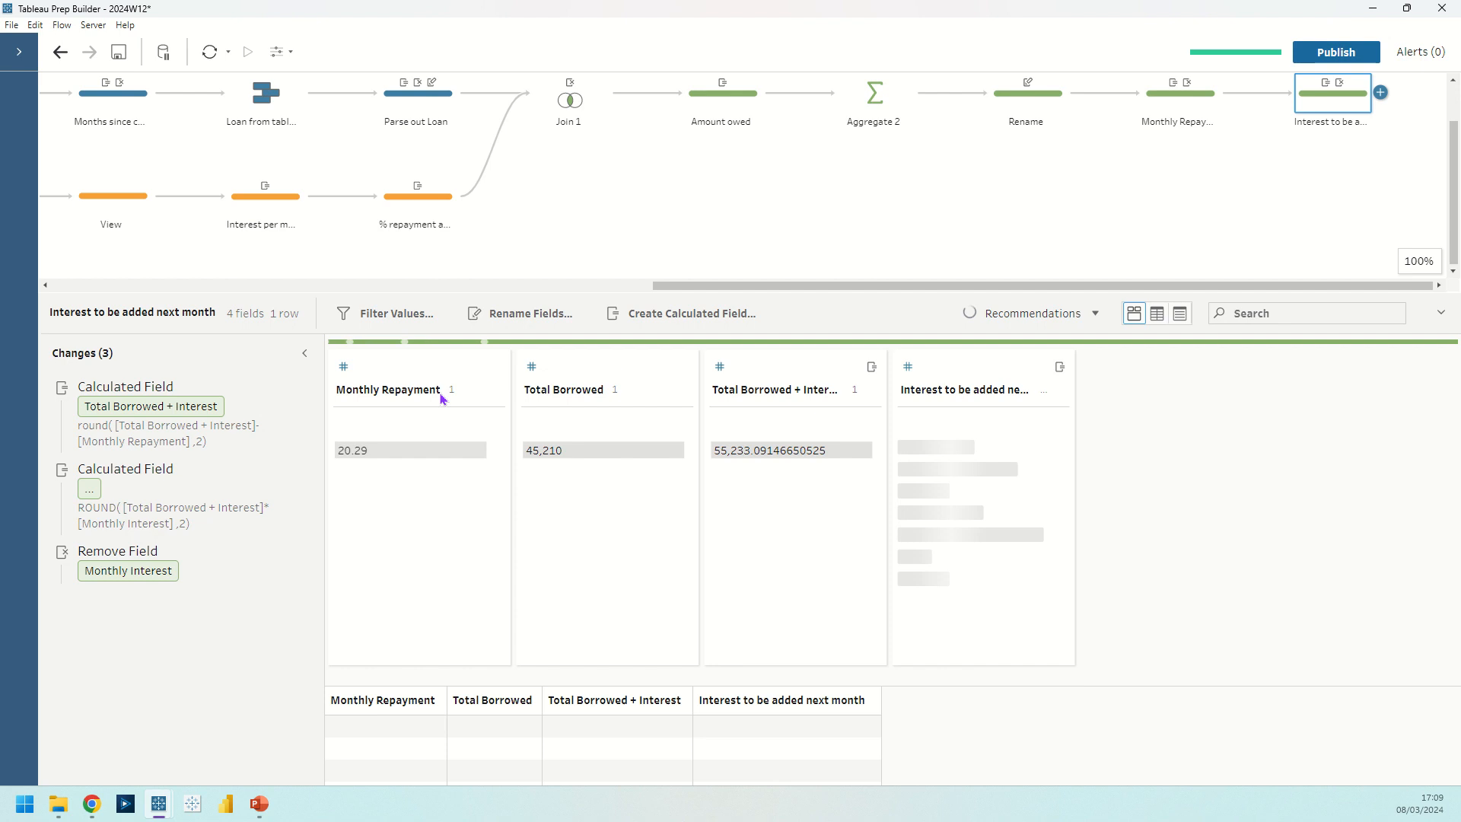
left_click(280, 390)
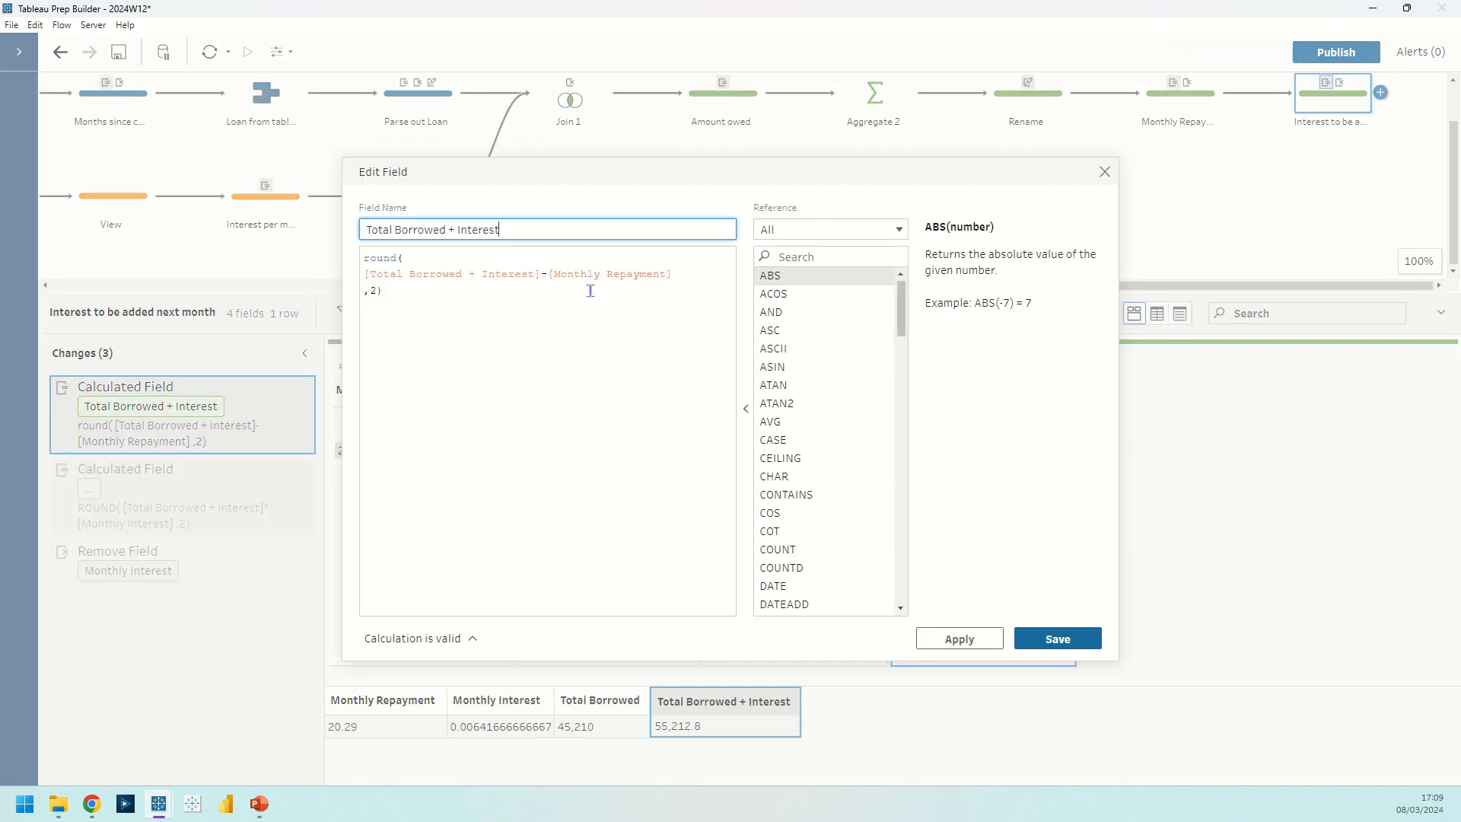
left_click(1098, 180)
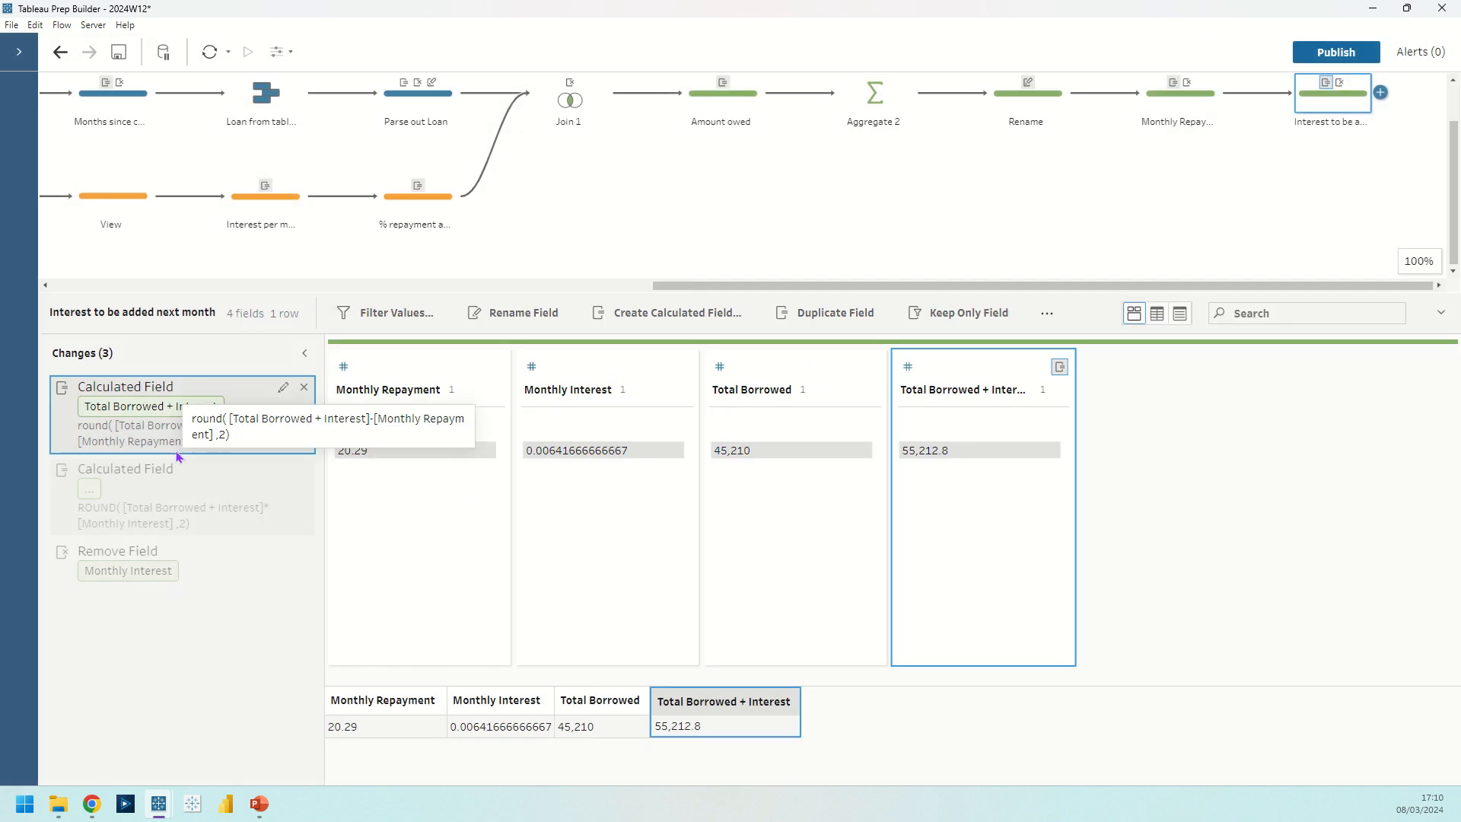
left_click(288, 480)
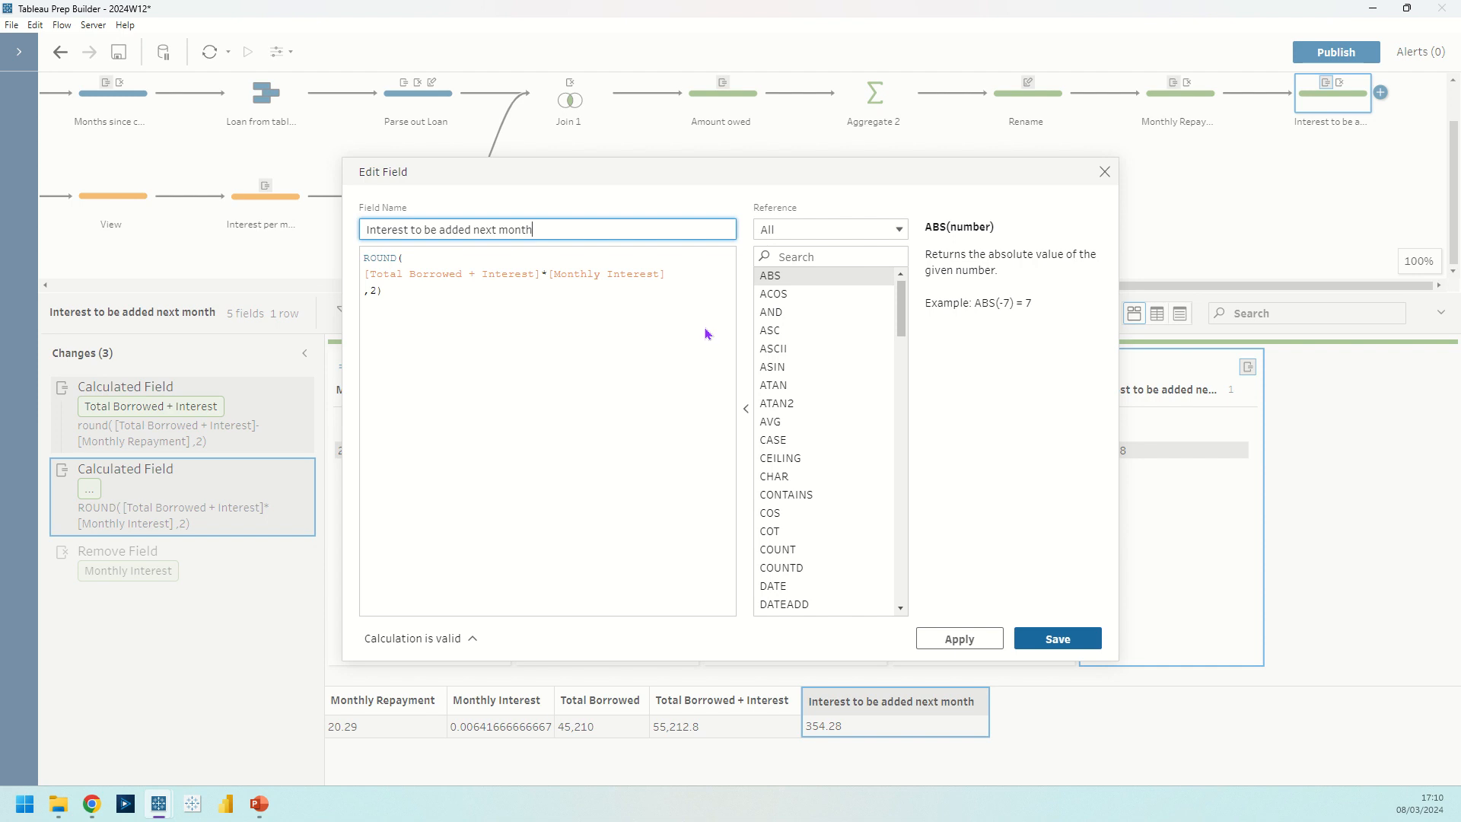
left_click(1104, 171)
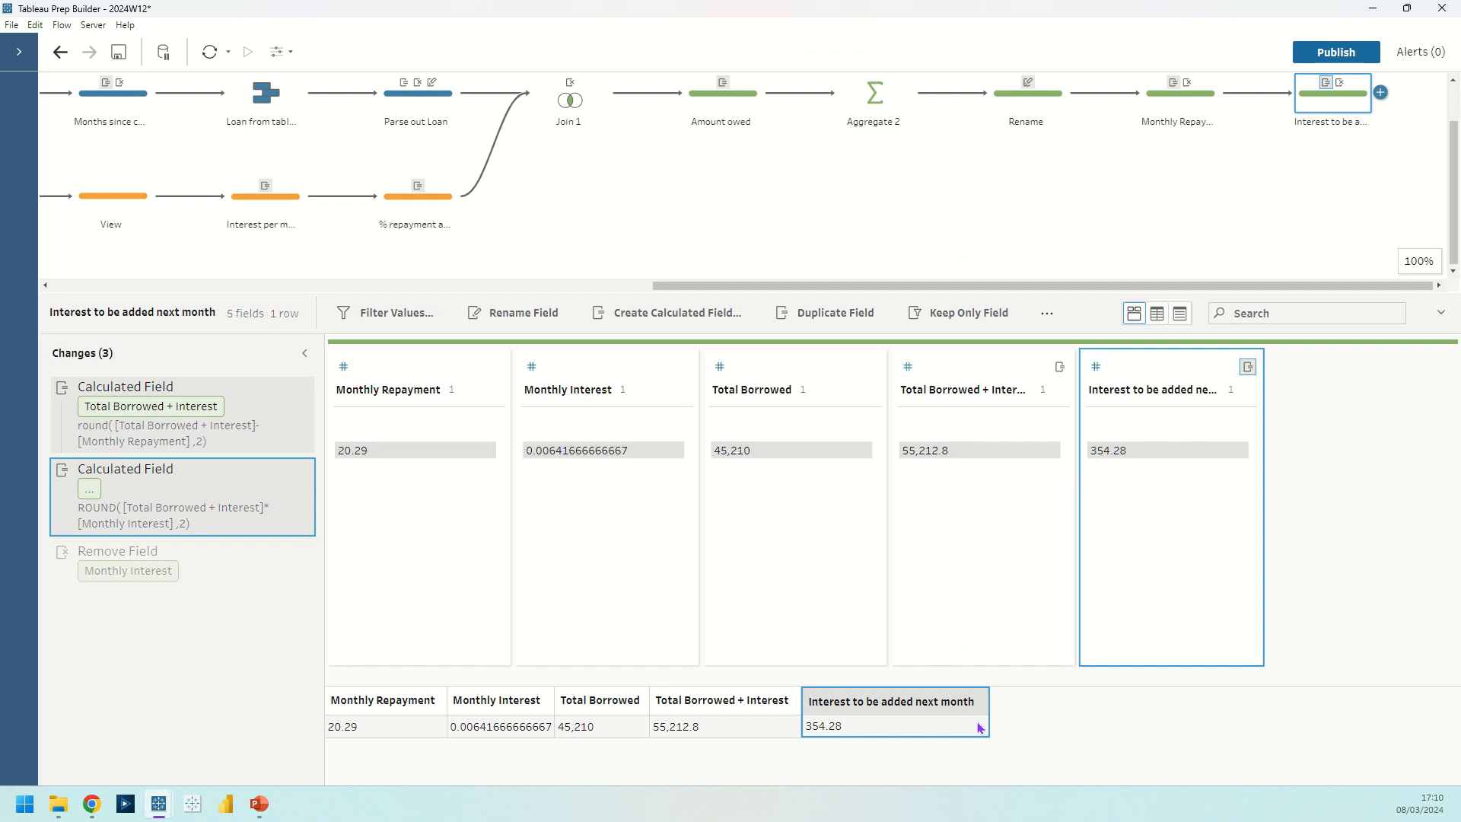